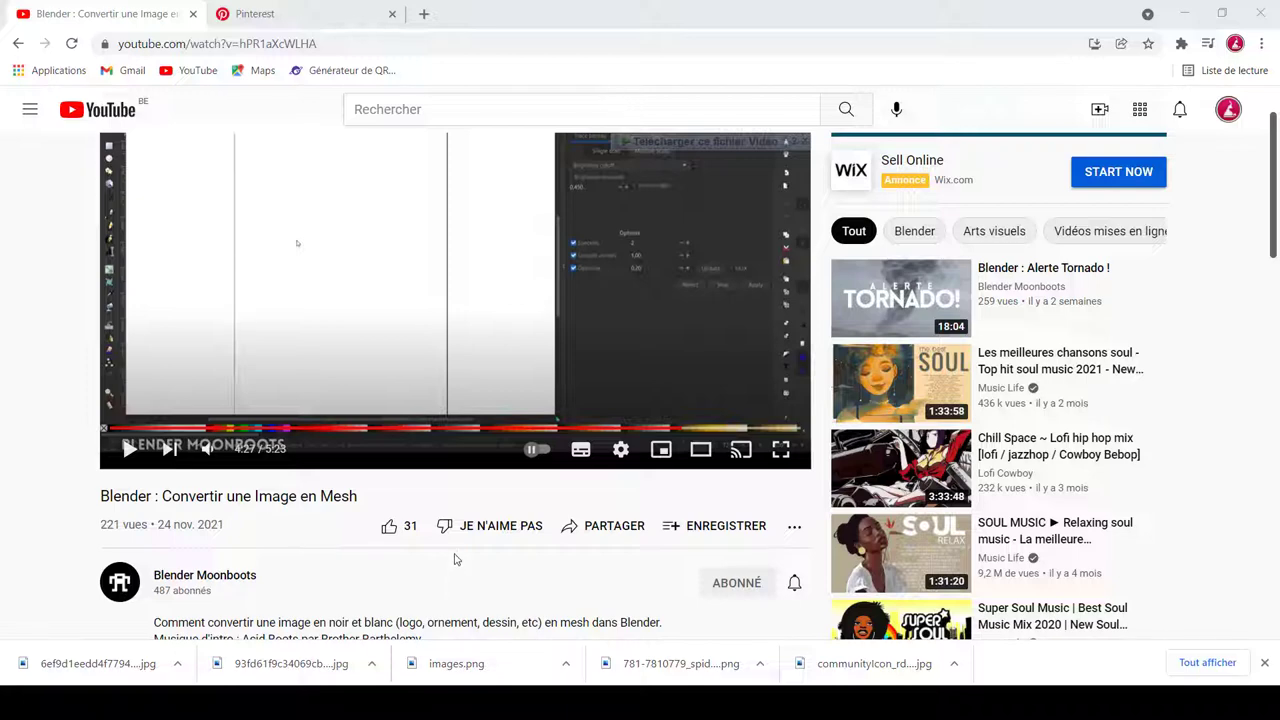
# - Open the downloaded spider.png from Chrome's download bar in Windows Photos
pyautogui.click(680, 663)
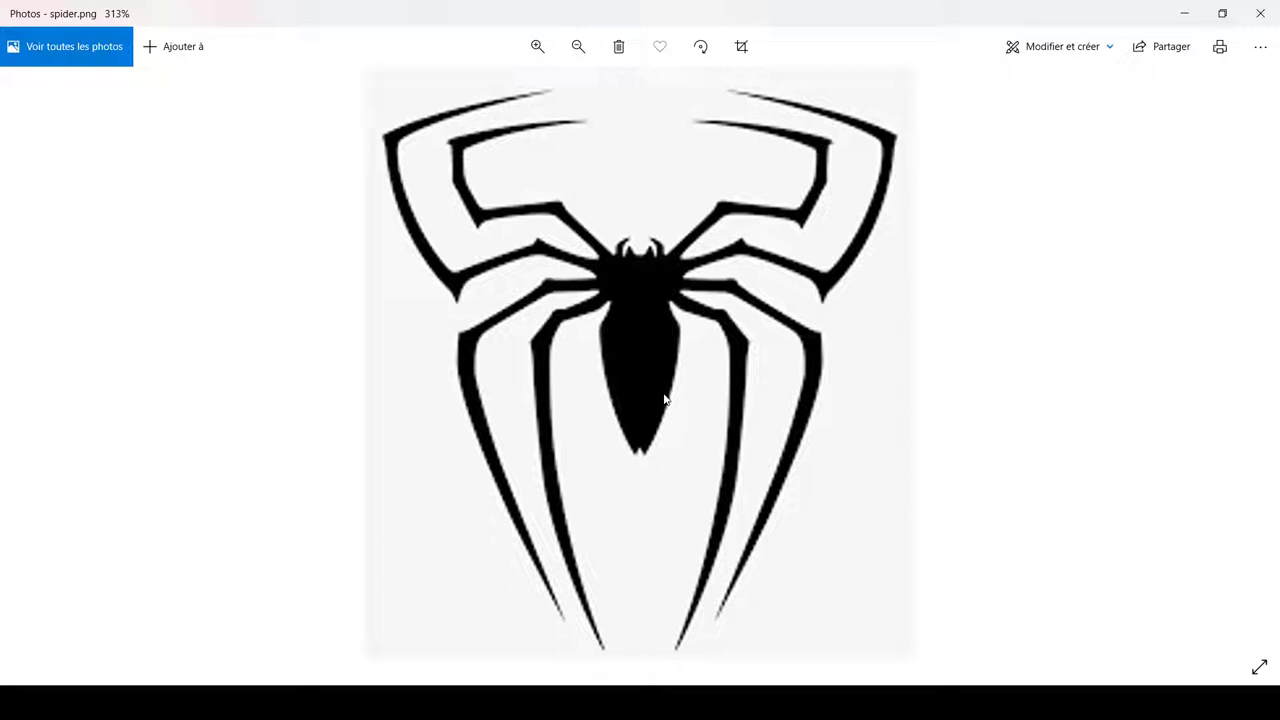
# - Zoom in and out on the spider image, then minimise the Photos viewer
pyautogui.scroll(-2, 657, 383)
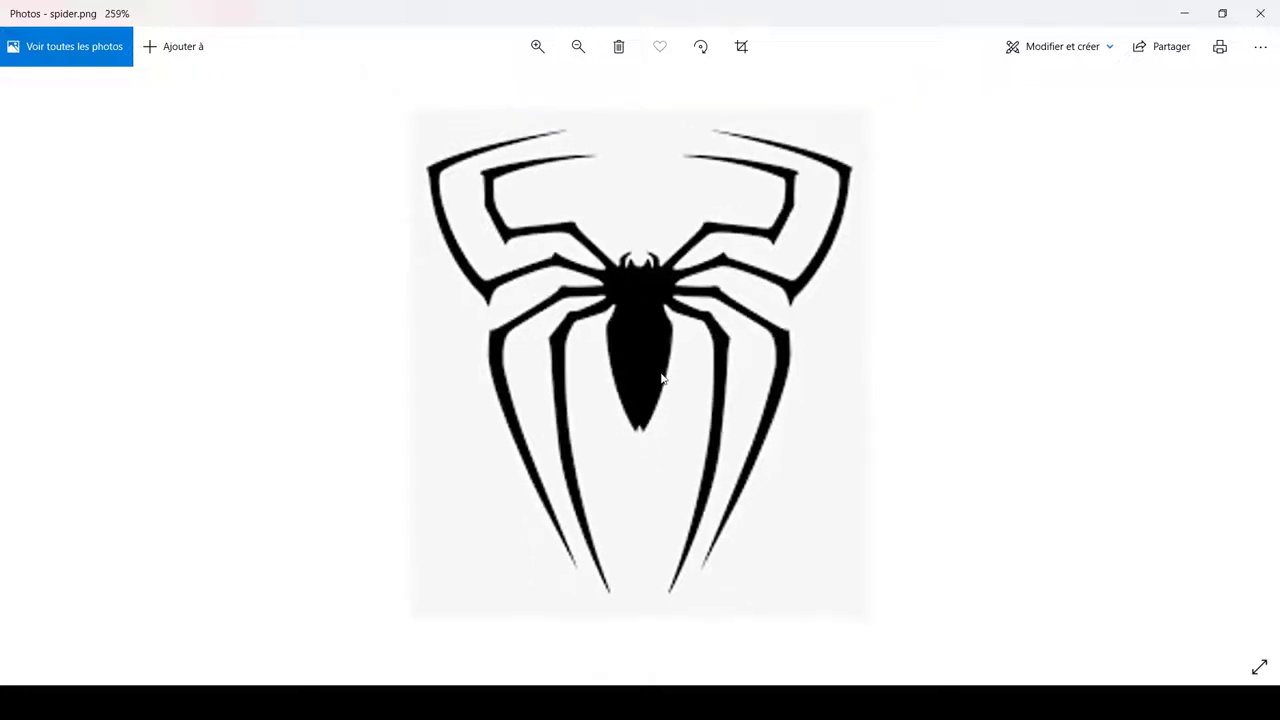
pyautogui.scroll(4, 670, 348)
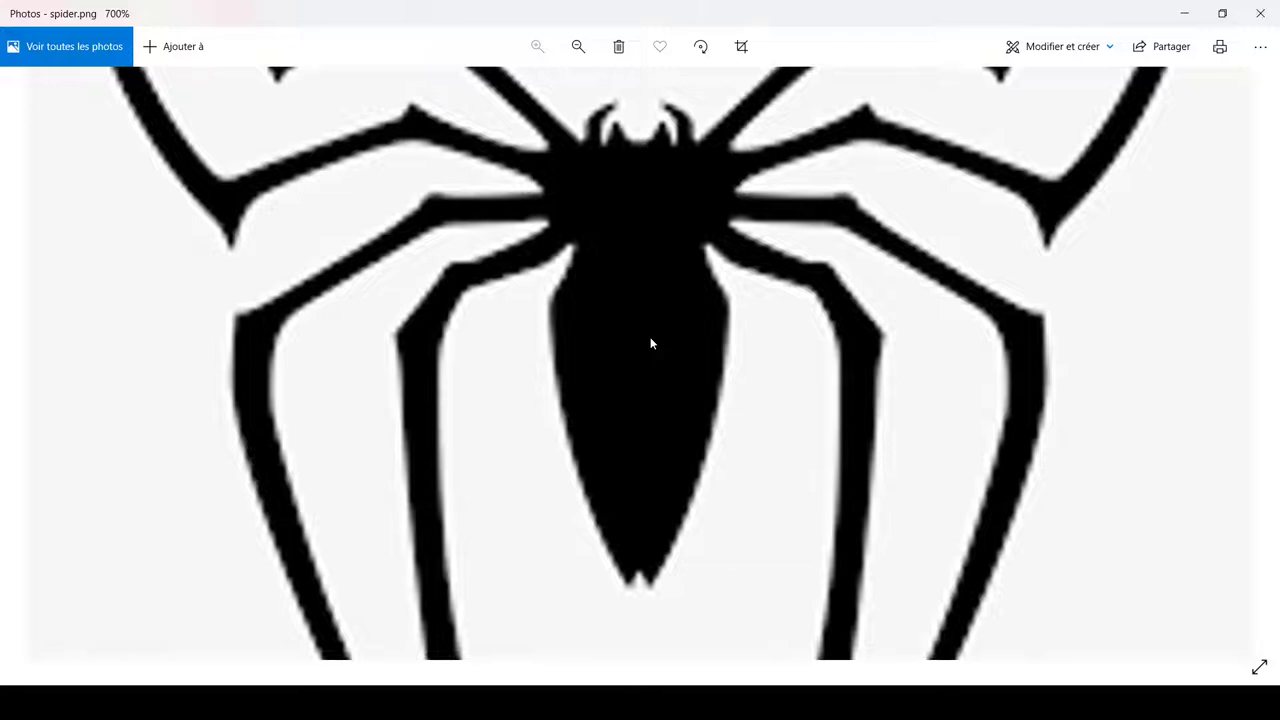
pyautogui.scroll(-2, 621, 334)
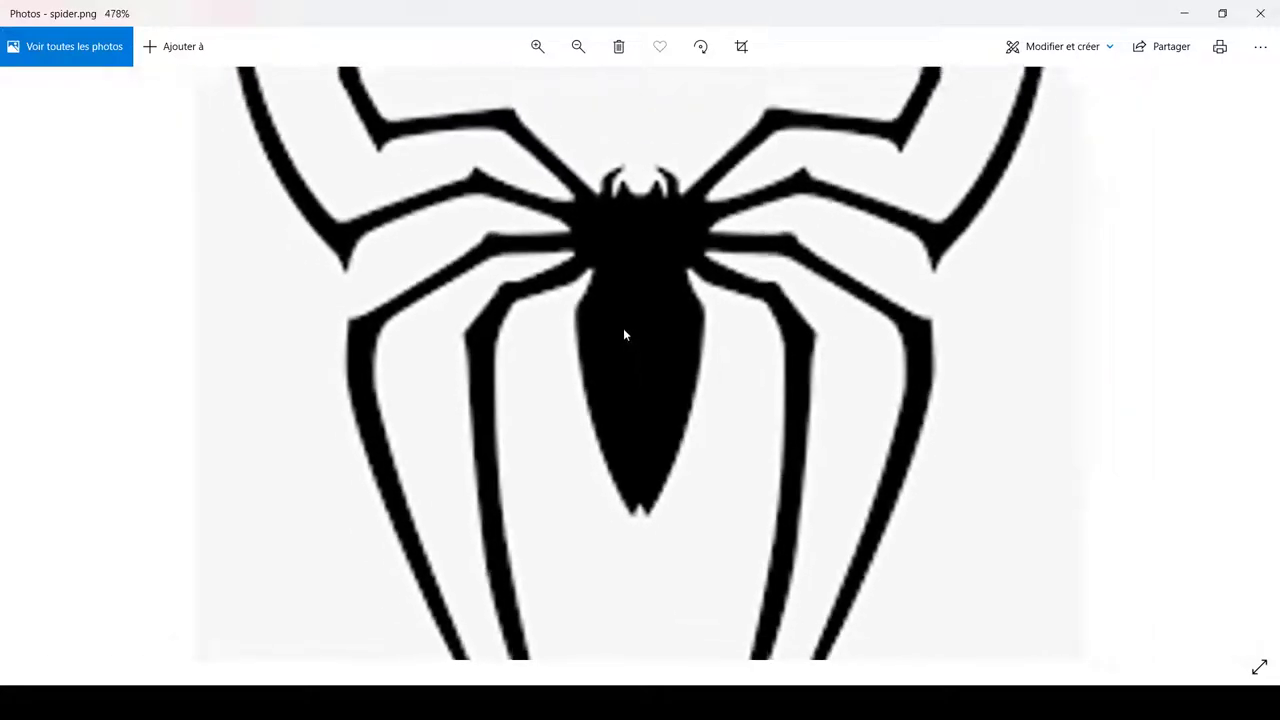
pyautogui.scroll(-2, 627, 332)
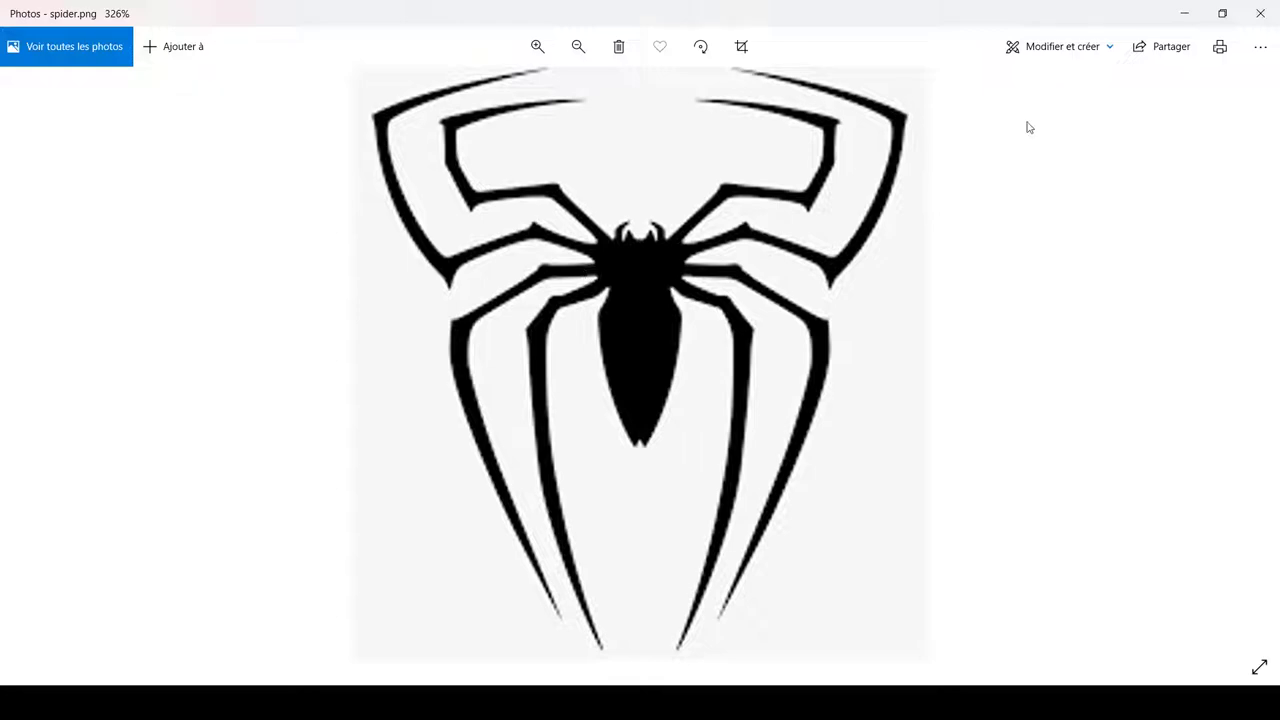
pyautogui.click(1194, 13)
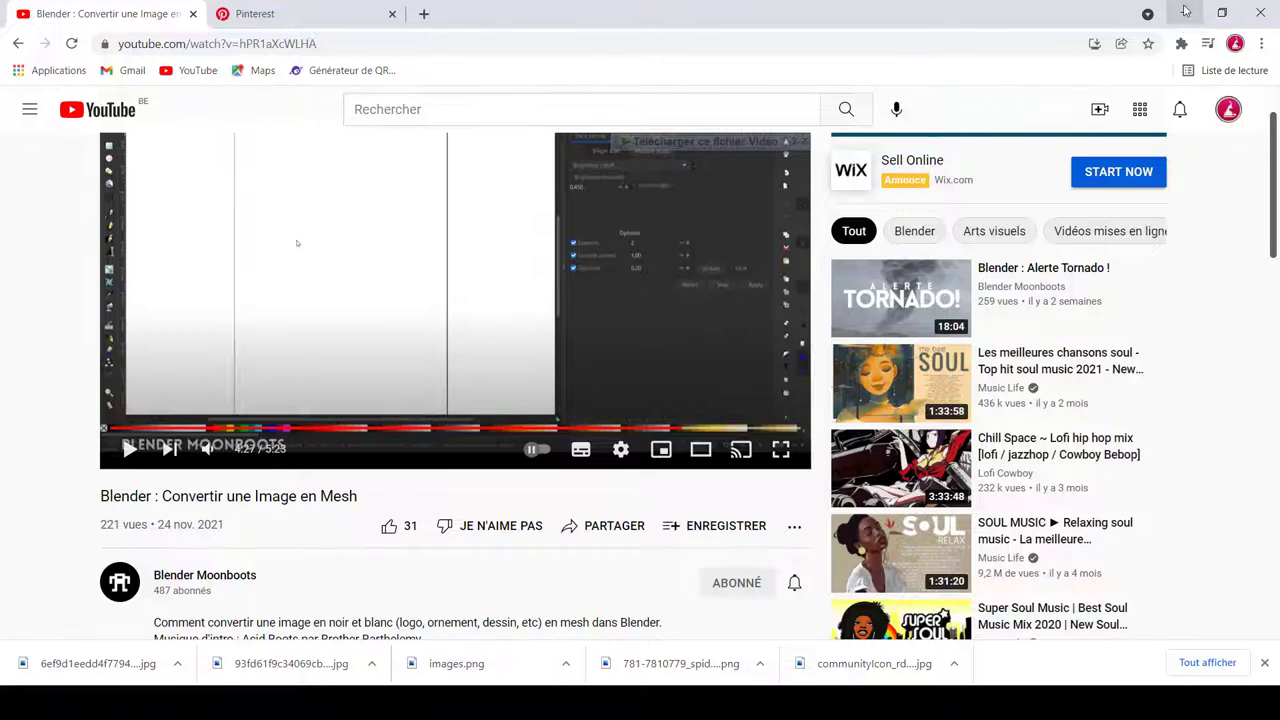
# - Minimise Chrome and restore Illustrator showing the blank Untitled-1 document
pyautogui.click(1184, 10)
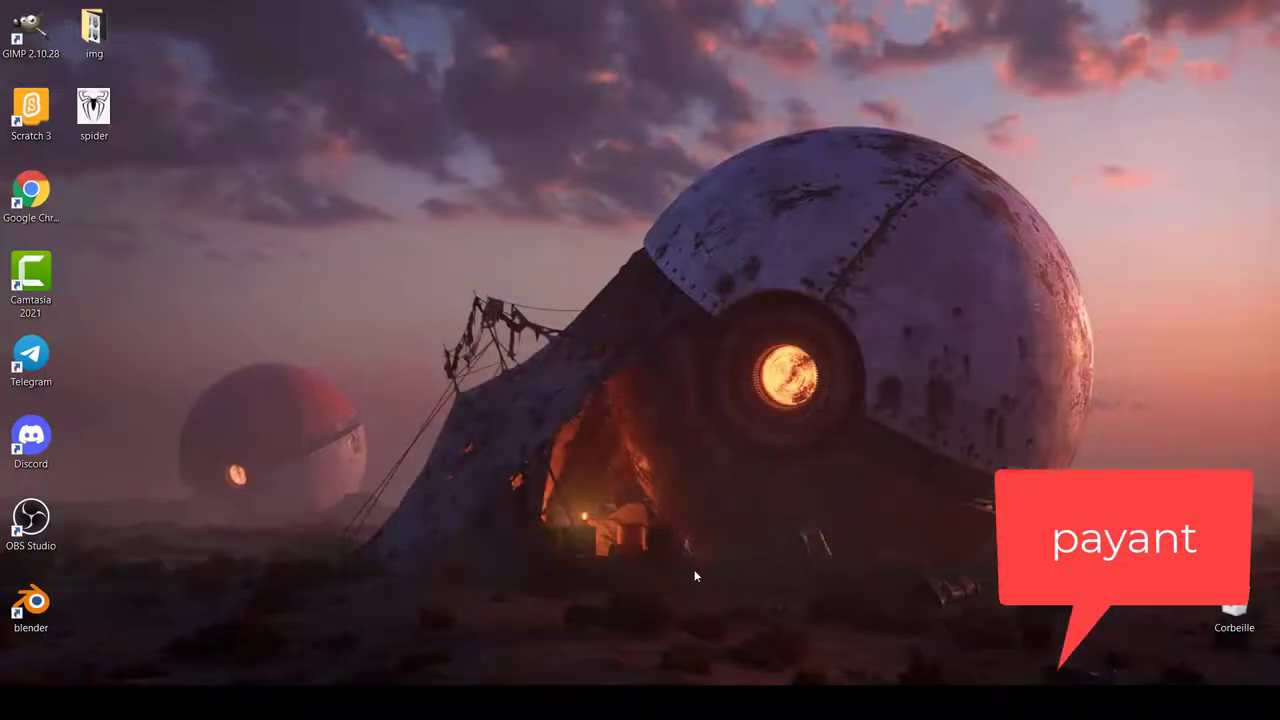
pyautogui.click(800, 700)
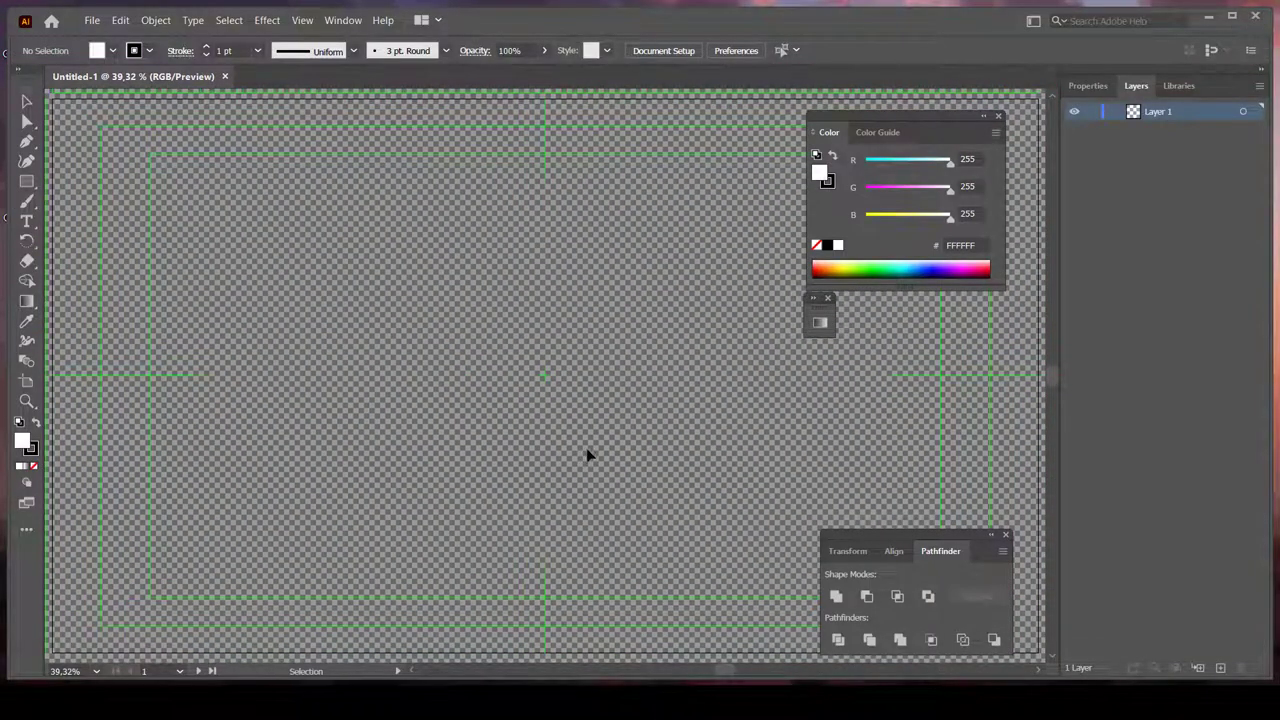
# - Maximise Illustrator and open spider.png from the Bureau folder
pyautogui.click(1232, 15)
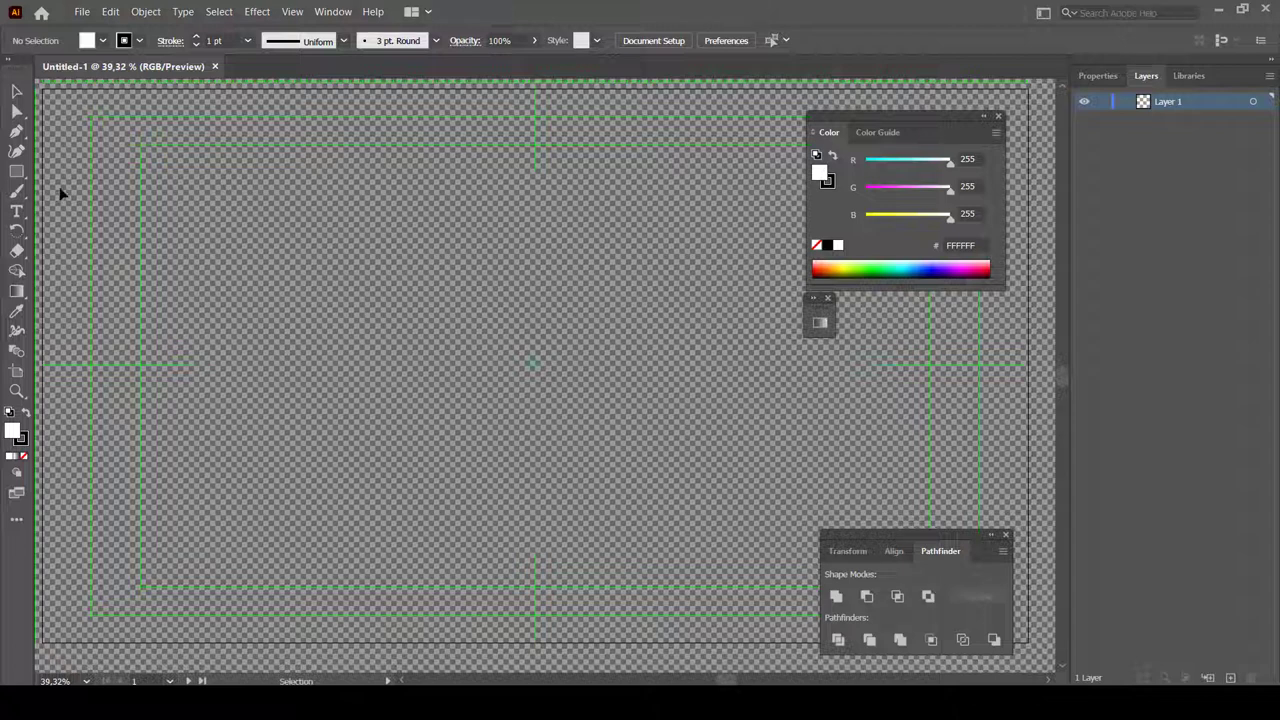
pyautogui.click(80, 12)
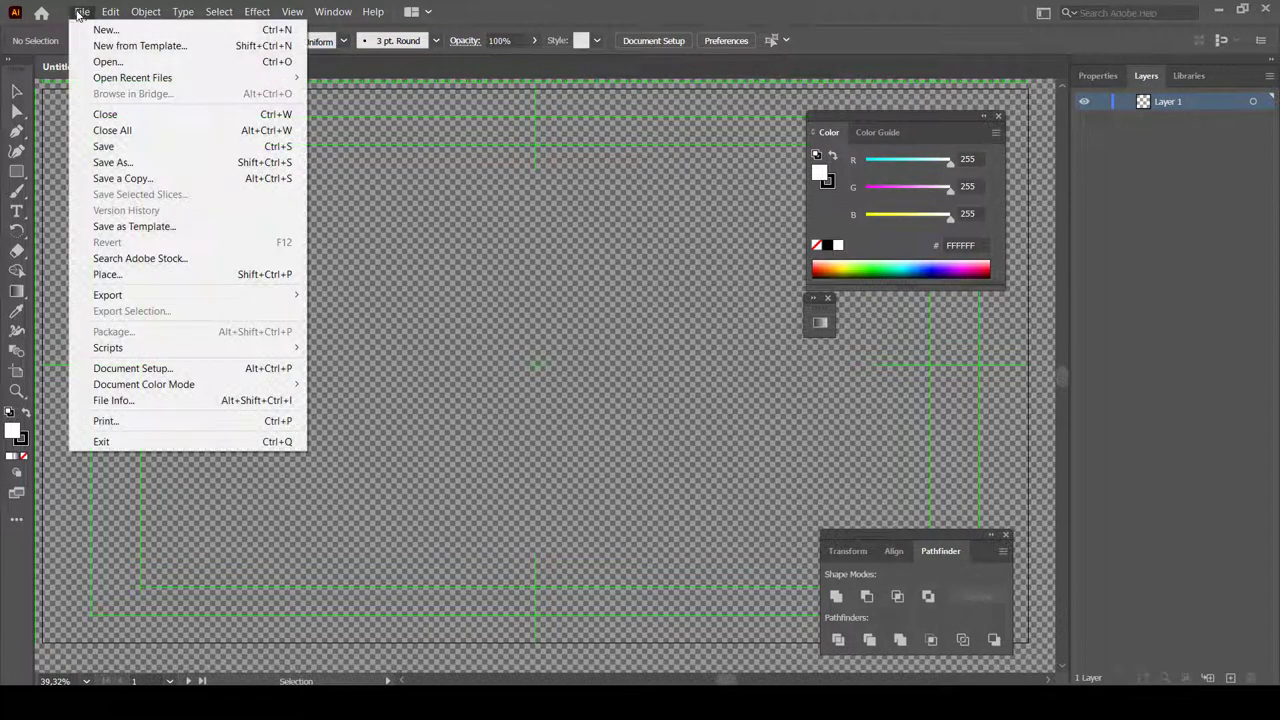
pyautogui.click(108, 62)
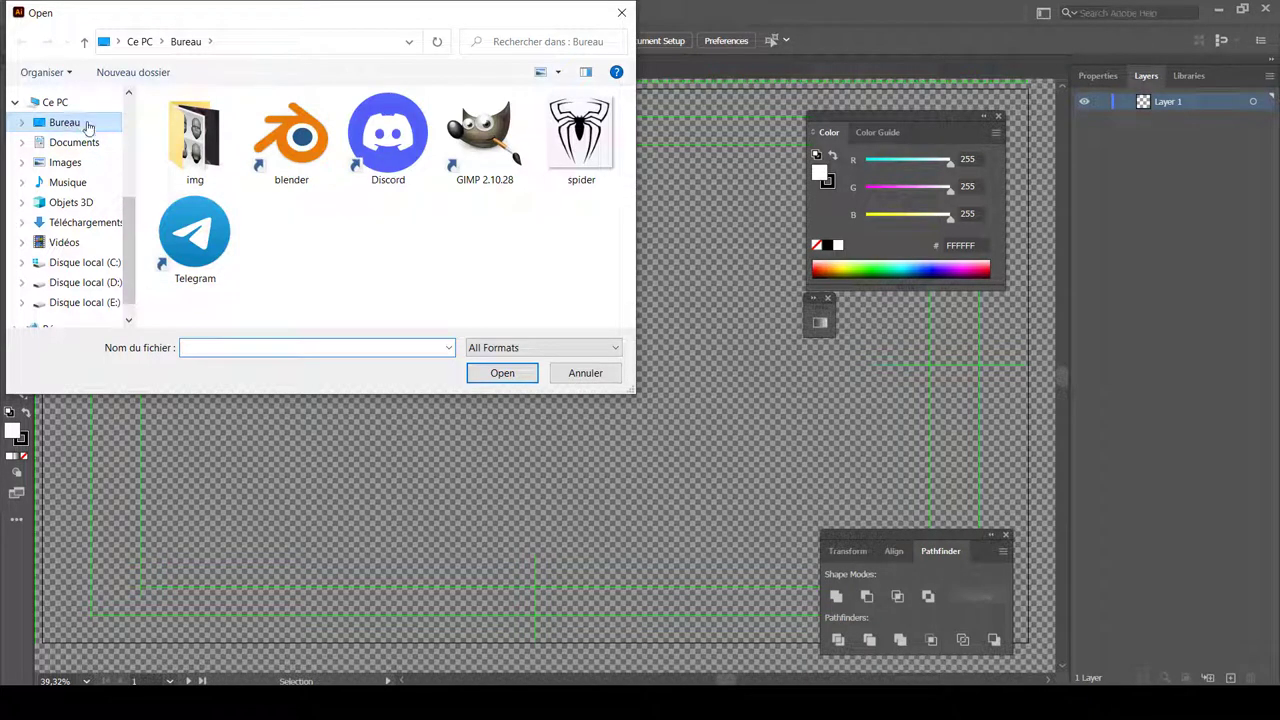
pyautogui.doubleClick(579, 140)
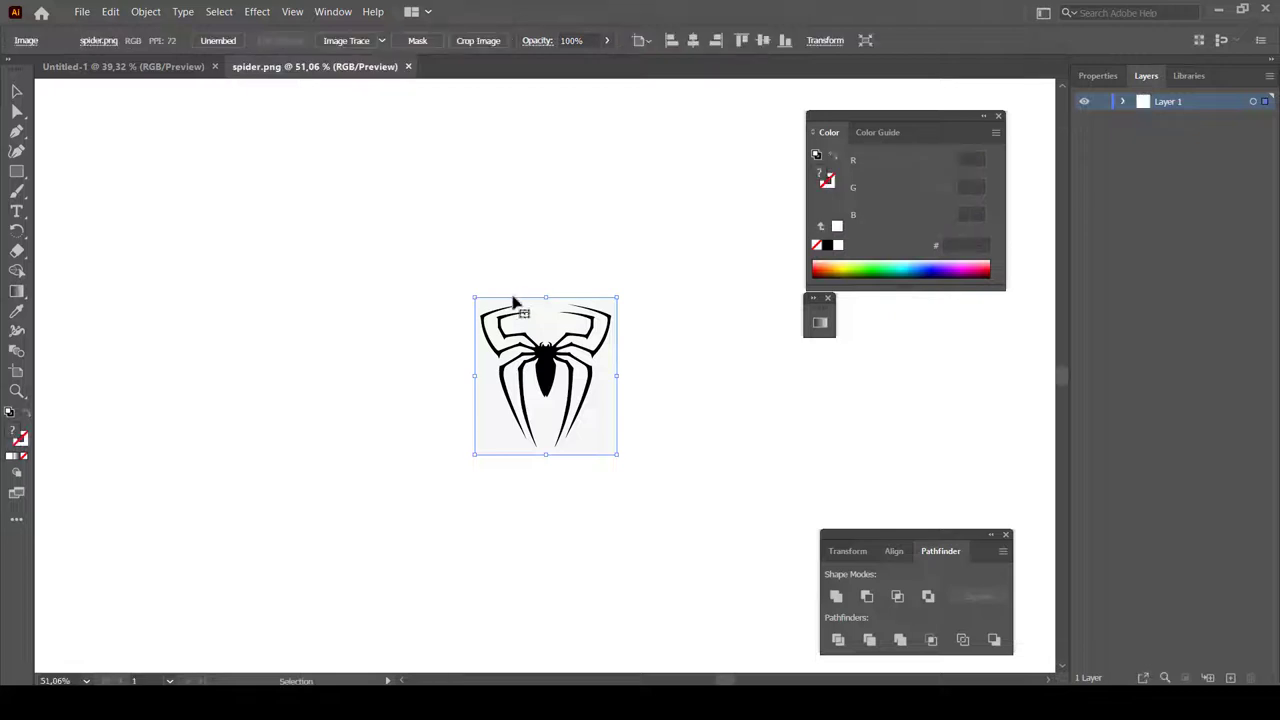
# - Enlarge the spider image to about 716.9 × 762 px, filling most of the artboard
pyautogui.moveTo(617, 454); pyautogui.dragTo(785, 630)
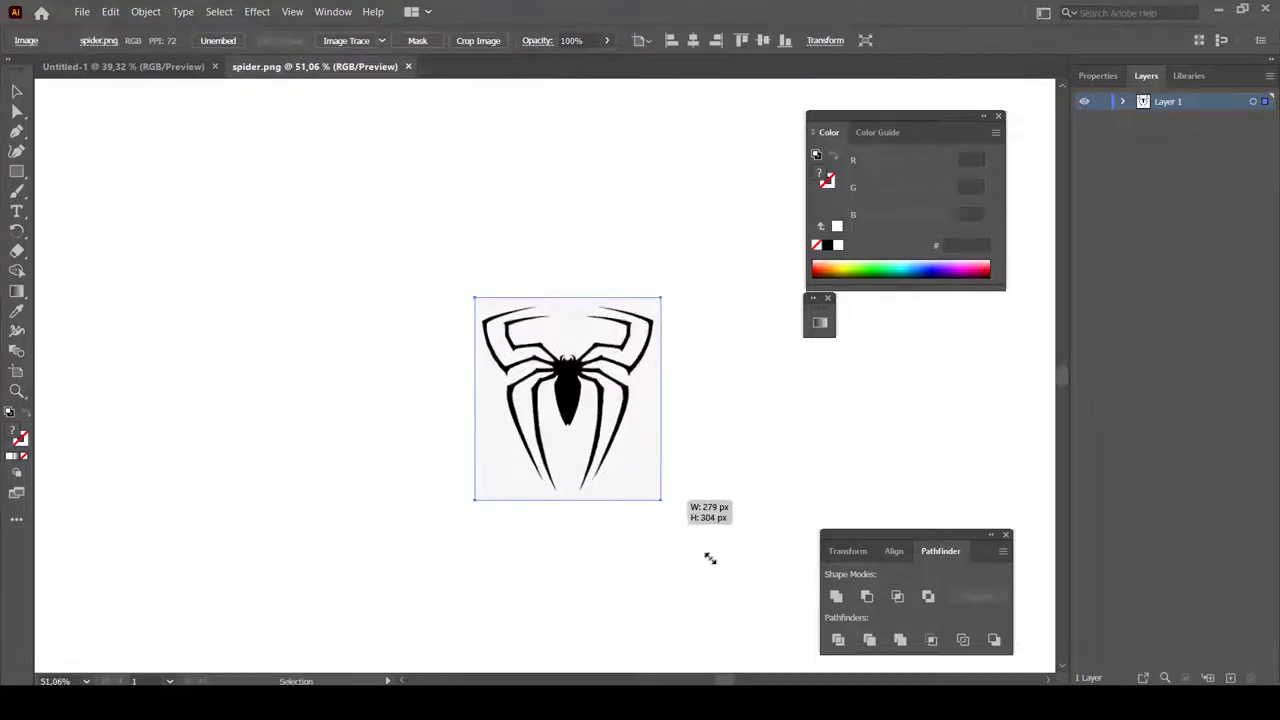
pyautogui.moveTo(474, 296); pyautogui.dragTo(240, 118)
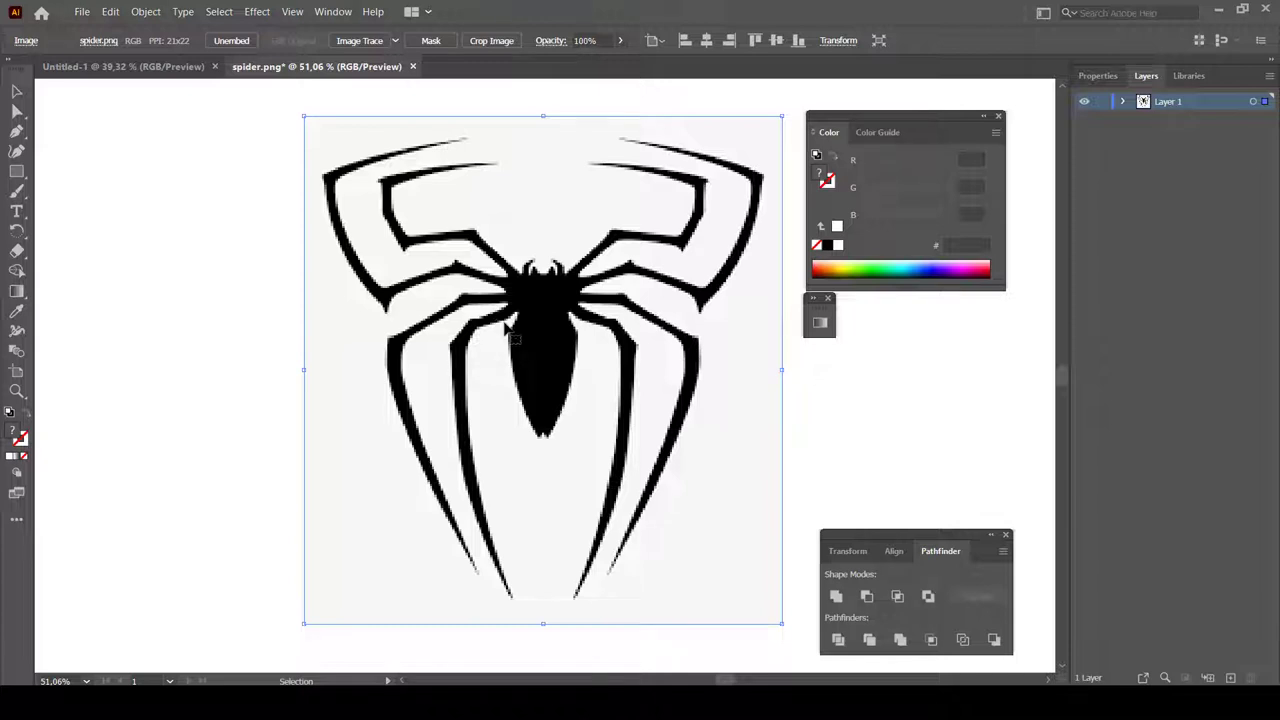
# - Image Trace and Expand the spider into a vector group, then nudge it slightly right
pyautogui.click(362, 41)
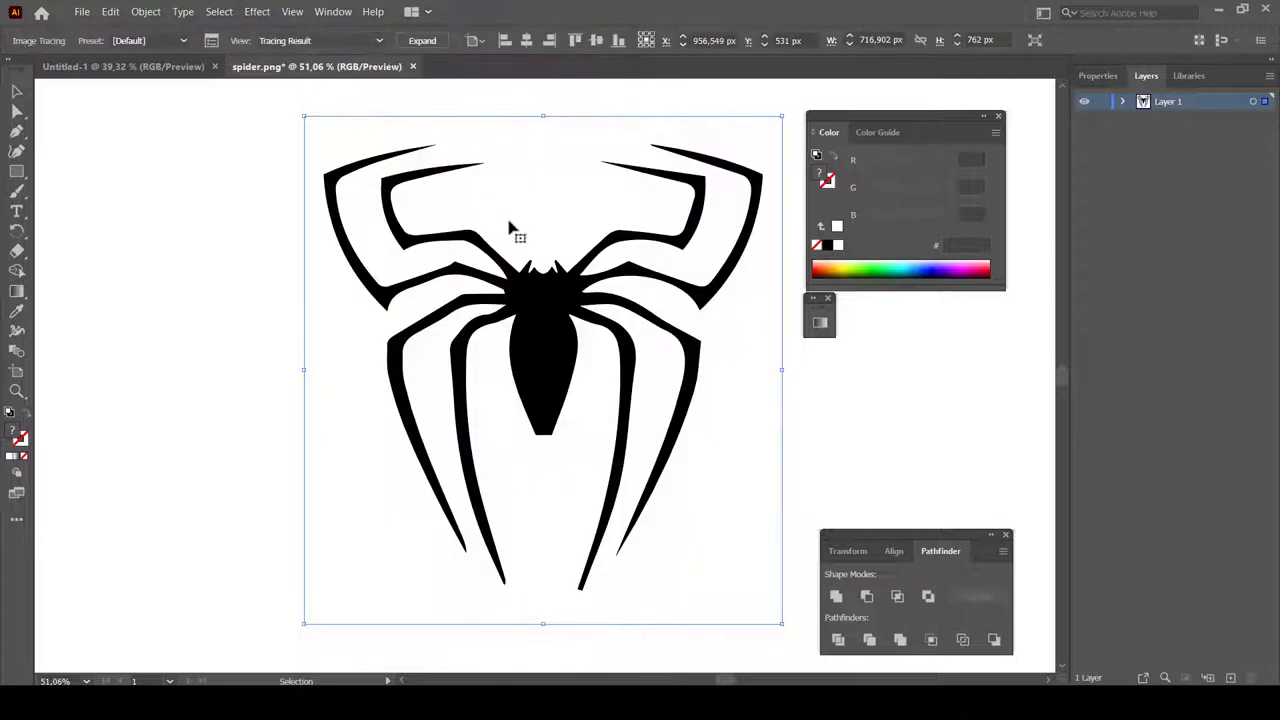
pyautogui.click(422, 40)
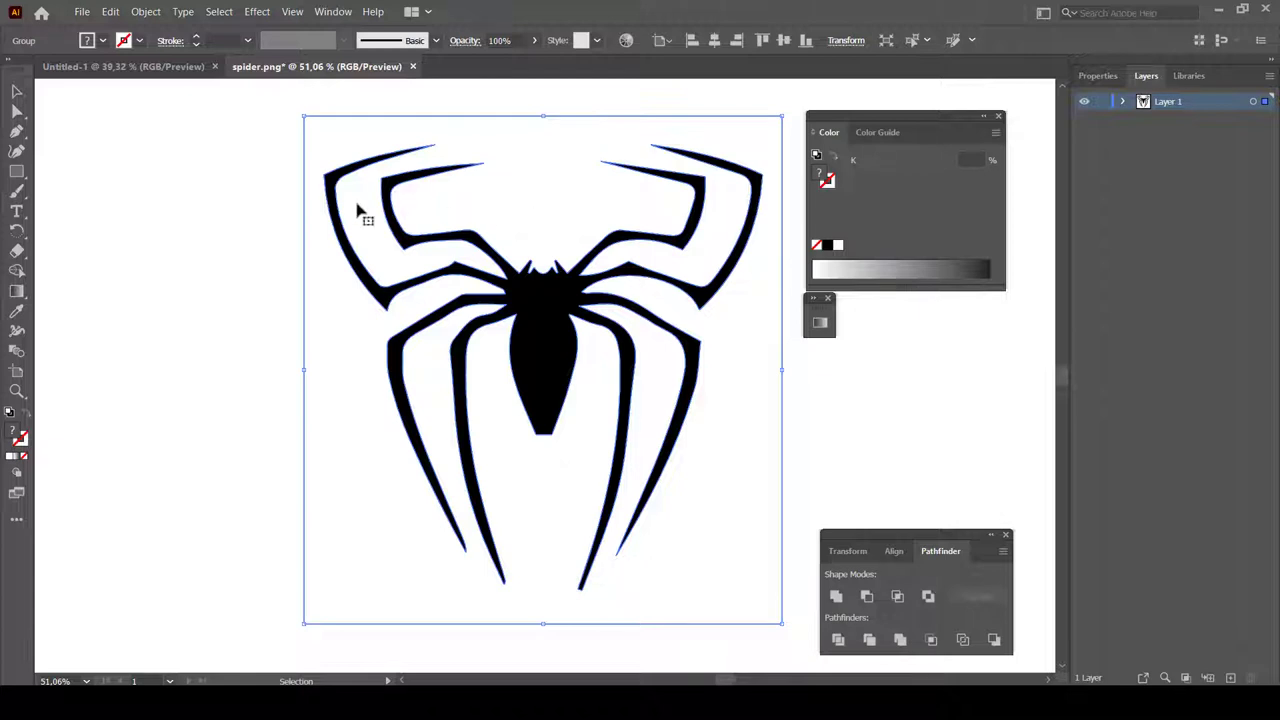
pyautogui.click(190, 232)
pyautogui.click(519, 211)
pyautogui.moveTo(557, 313)
pyautogui.mouseDown()
pyautogui.moveTo(559, 334)
pyautogui.moveTo(571, 329)
pyautogui.moveTo(562, 313)
pyautogui.mouseUp()
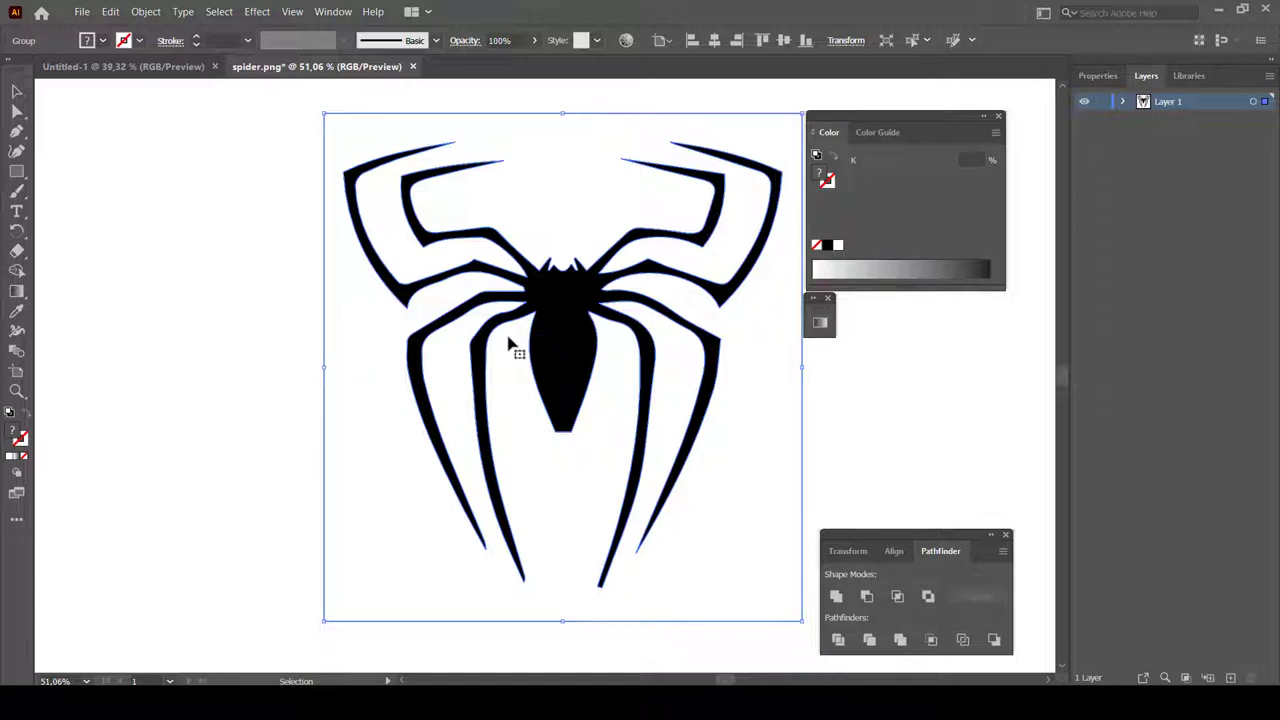
# - Ungroup the traced spider, delete the white background shape, and reposition the black spider
pyautogui.rightClick(560, 290)
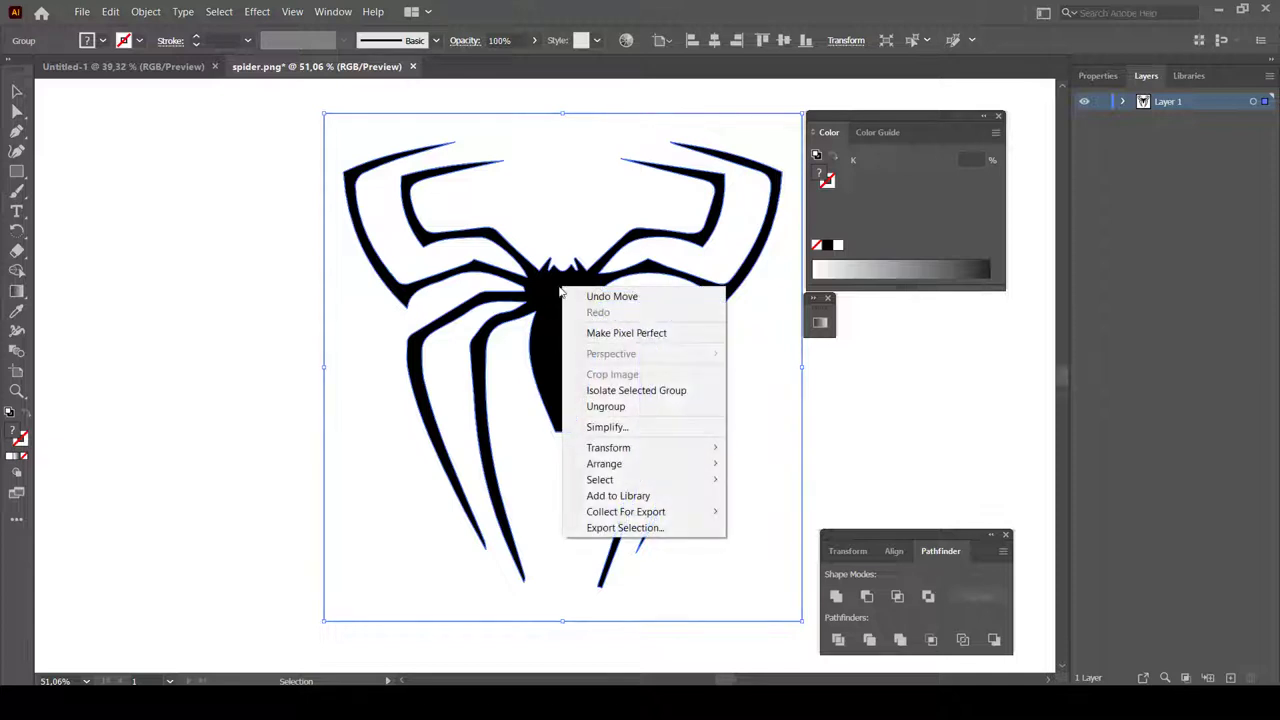
pyautogui.click(604, 406)
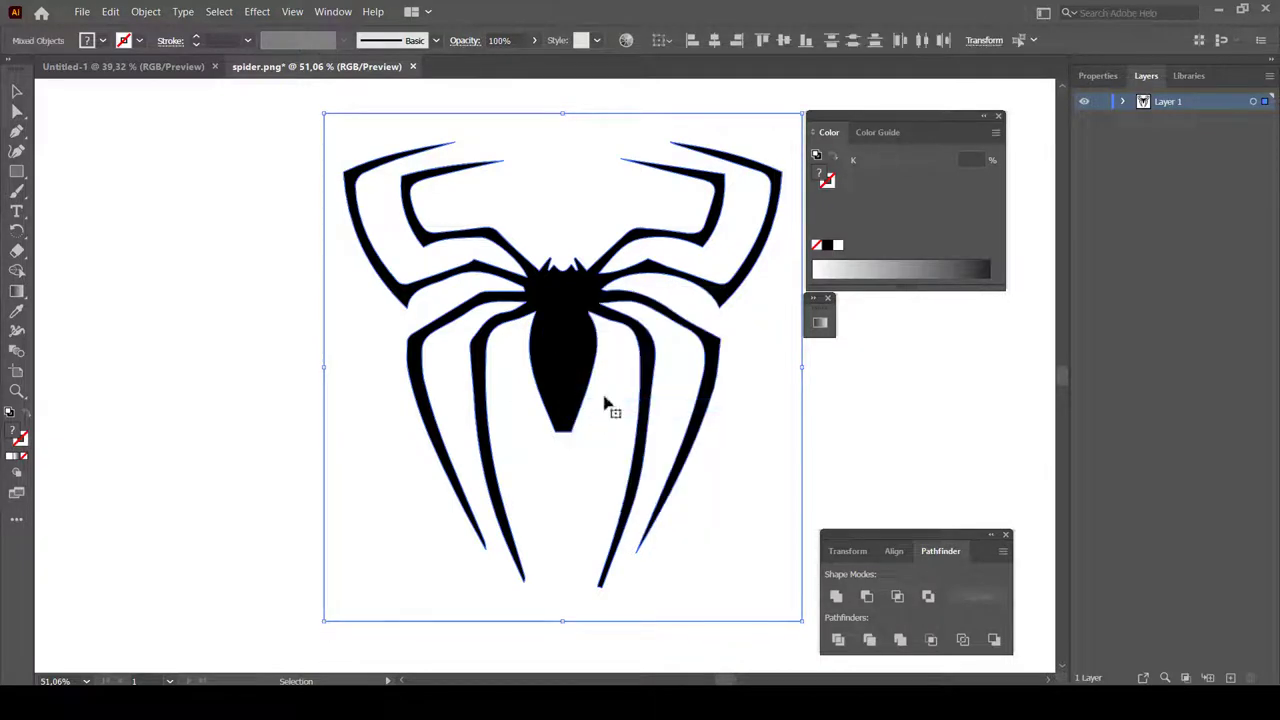
pyautogui.click(260, 354)
pyautogui.moveTo(592, 342); pyautogui.dragTo(640, 345)
pyautogui.moveTo(424, 390); pyautogui.dragTo(280, 372)
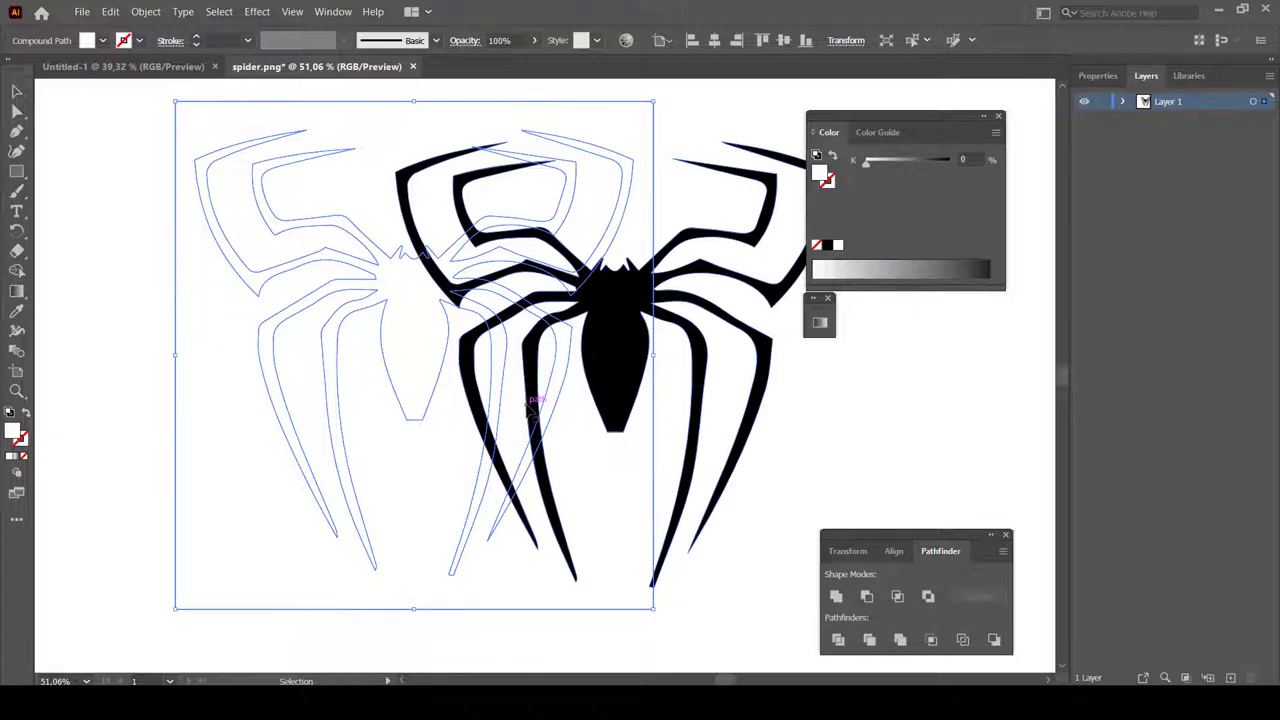
pyautogui.hotkey('ctrl', 'shift', 'a')
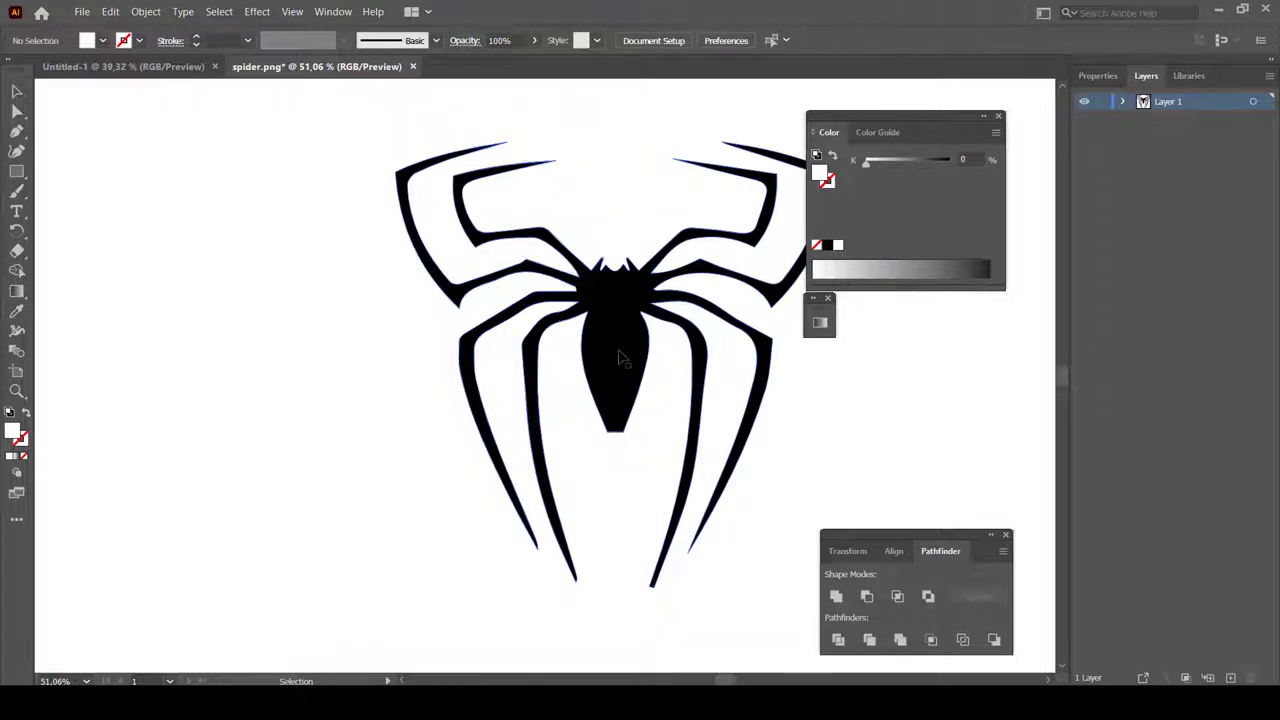
pyautogui.moveTo(619, 357); pyautogui.dragTo(555, 384)
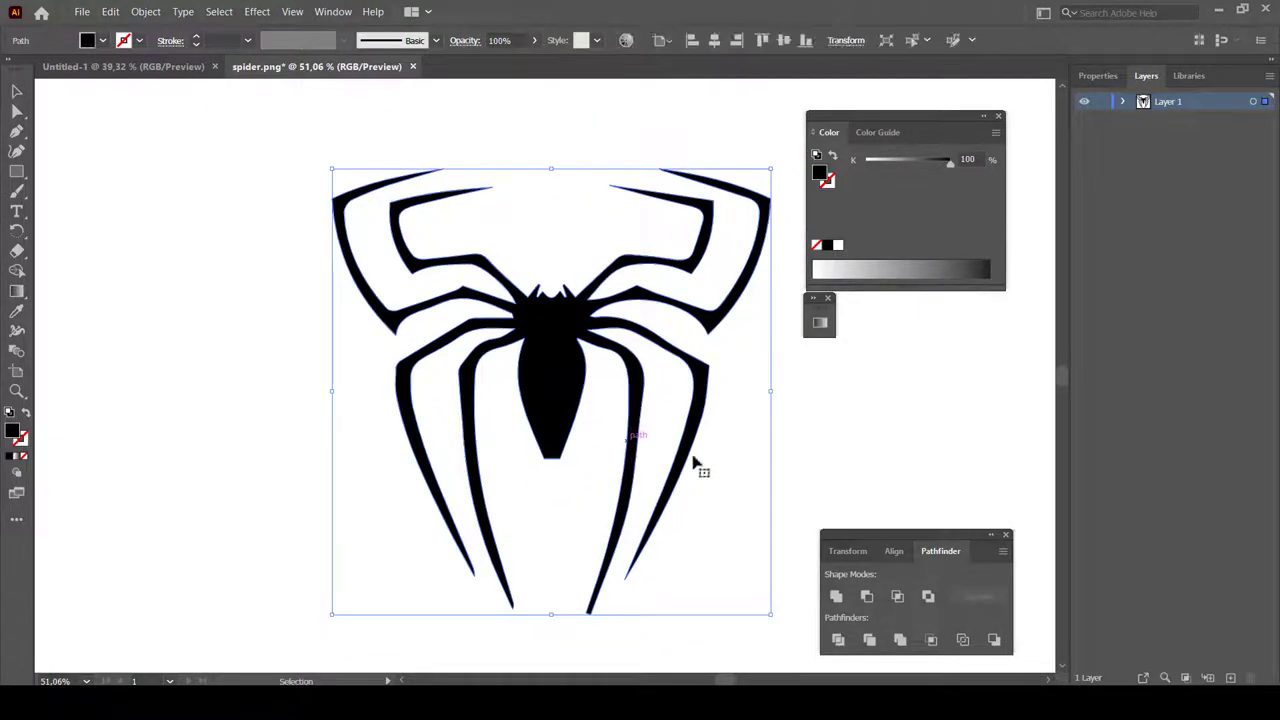
# - Zoom in to inspect the black spider path's edges, then zoom back out
pyautogui.click(817, 434)
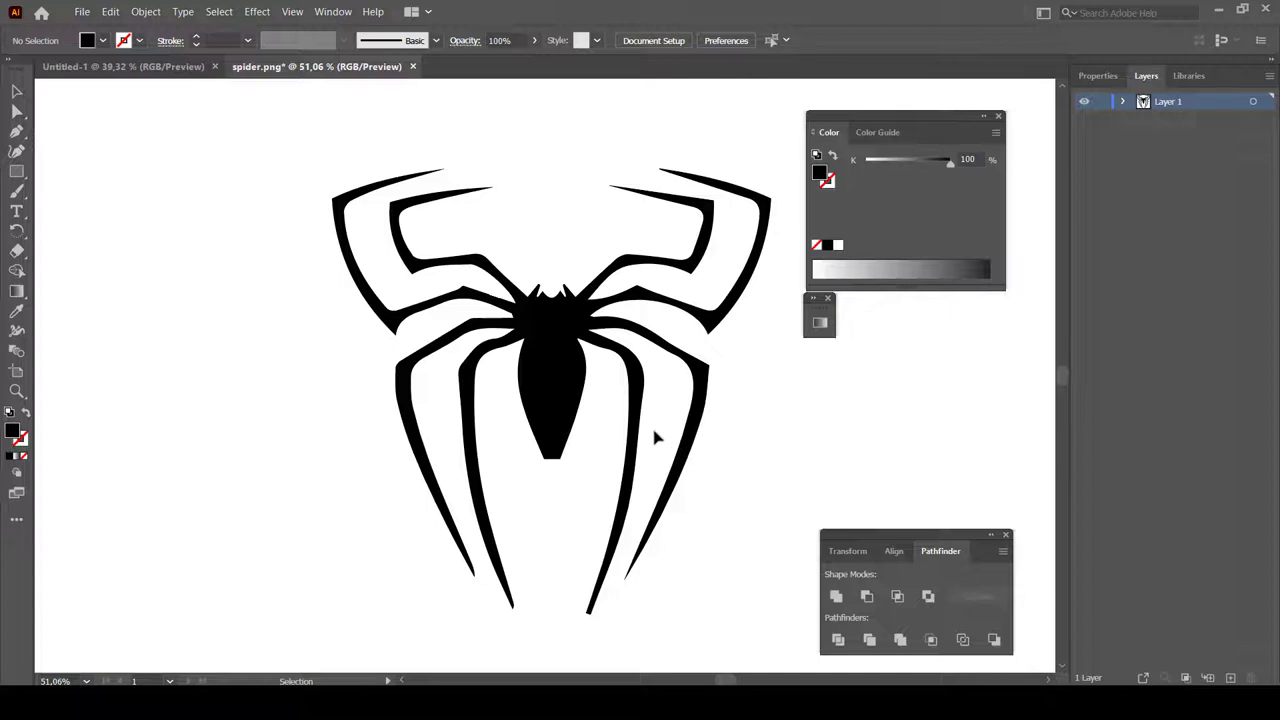
pyautogui.hotkey('ctrl', '+')
pyautogui.hotkey('ctrl', '+')
pyautogui.hotkey('ctrl', '+')
pyautogui.hotkey('ctrl', '+')
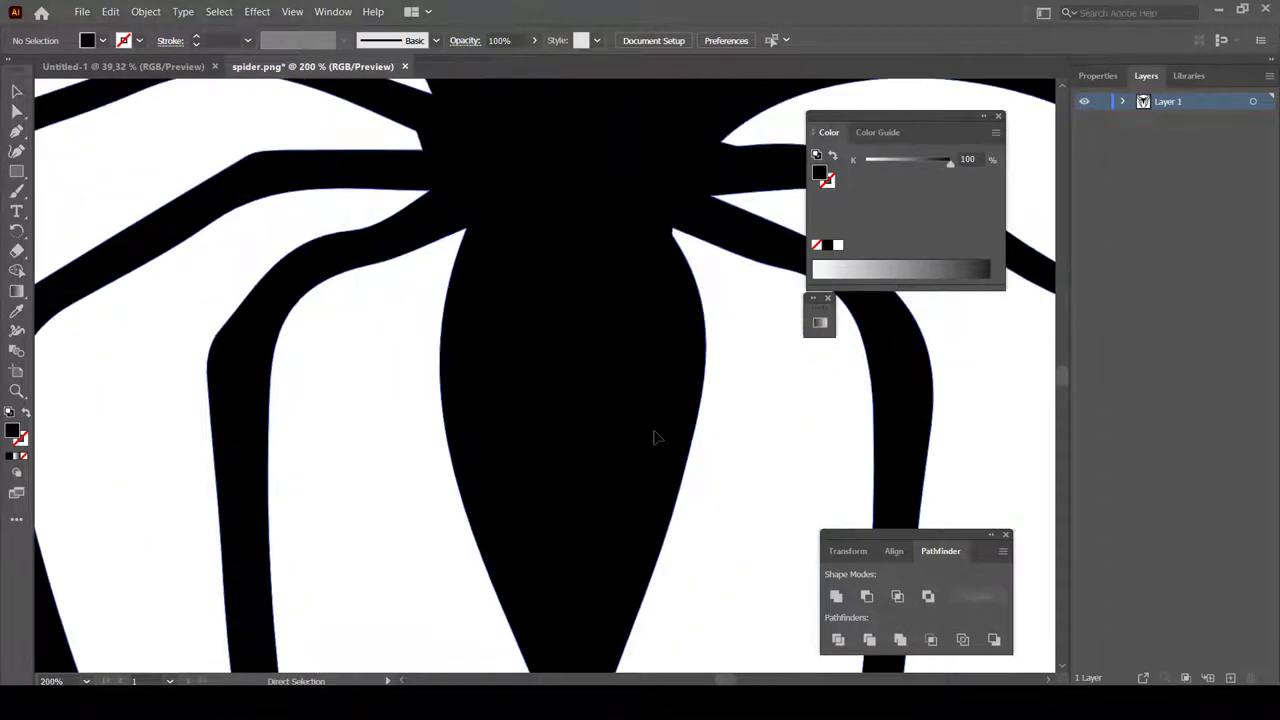
pyautogui.hotkey('ctrl', '+')
pyautogui.hotkey('ctrl', '+')
pyautogui.hotkey('ctrl', '+')
pyautogui.hotkey('ctrl', '+')
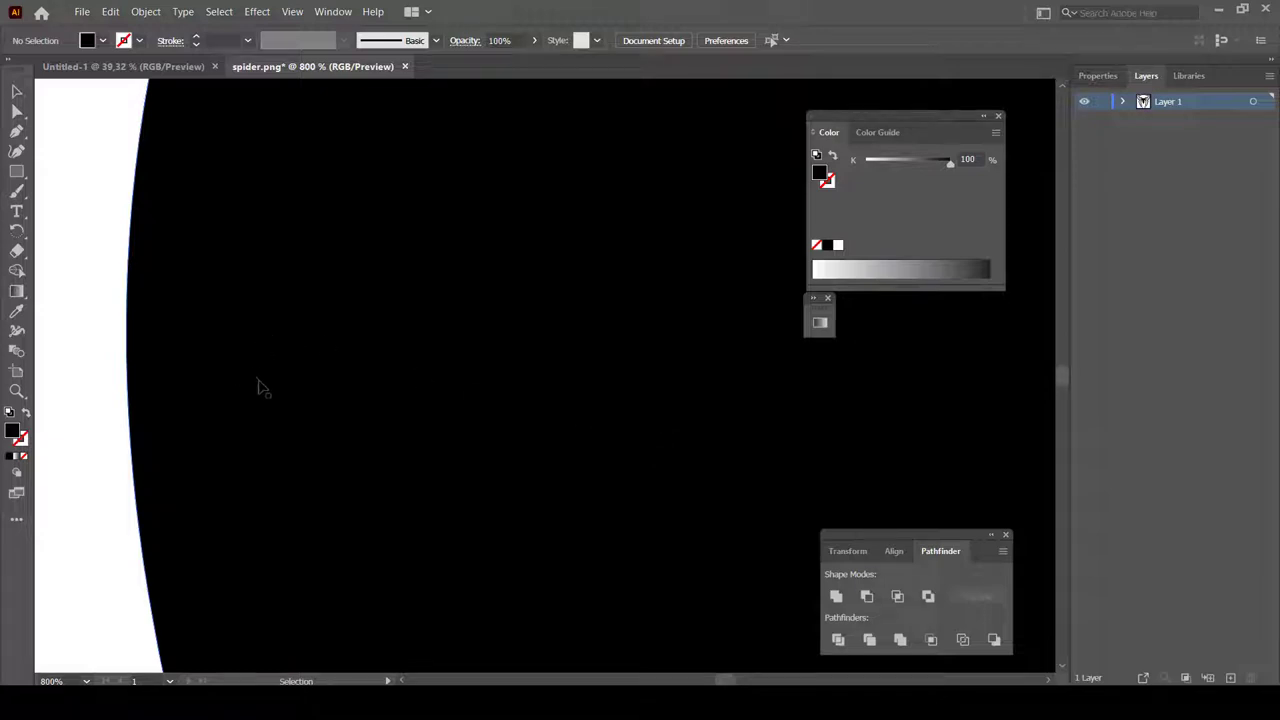
pyautogui.moveTo(200, 406); pyautogui.dragTo(457, 405)
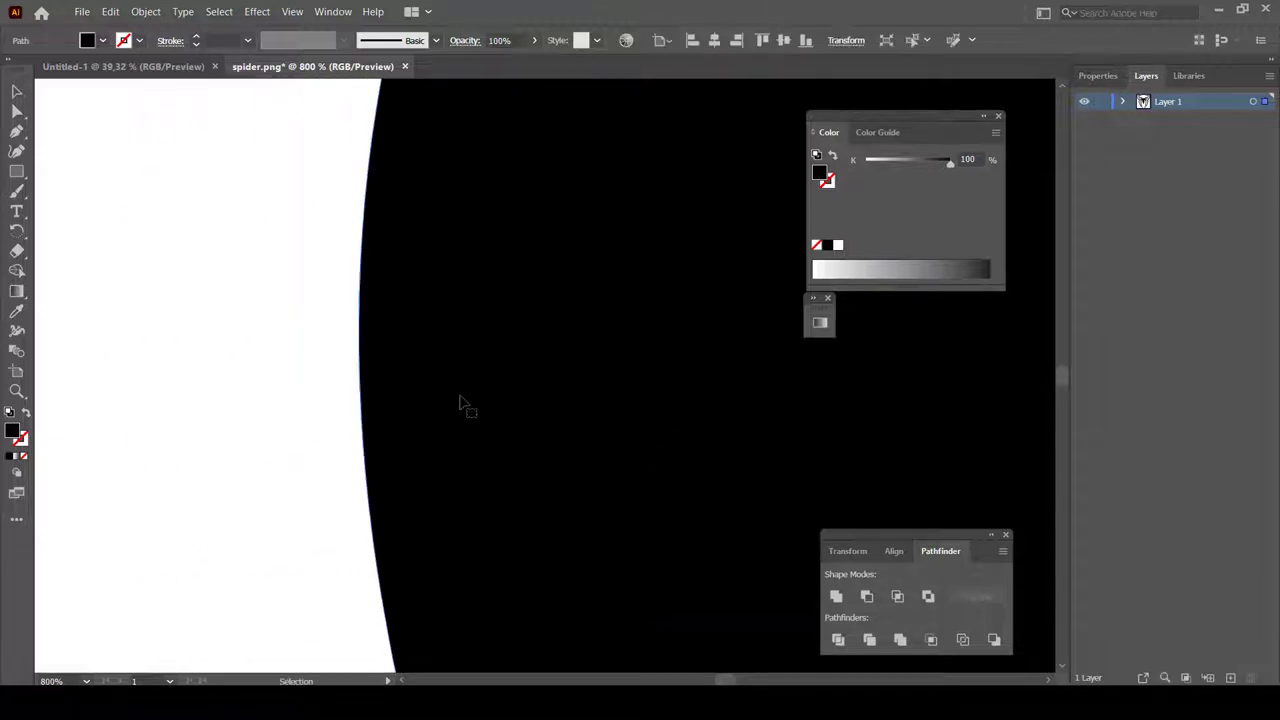
pyautogui.hotkey('ctrl', '+')
pyautogui.press('v')
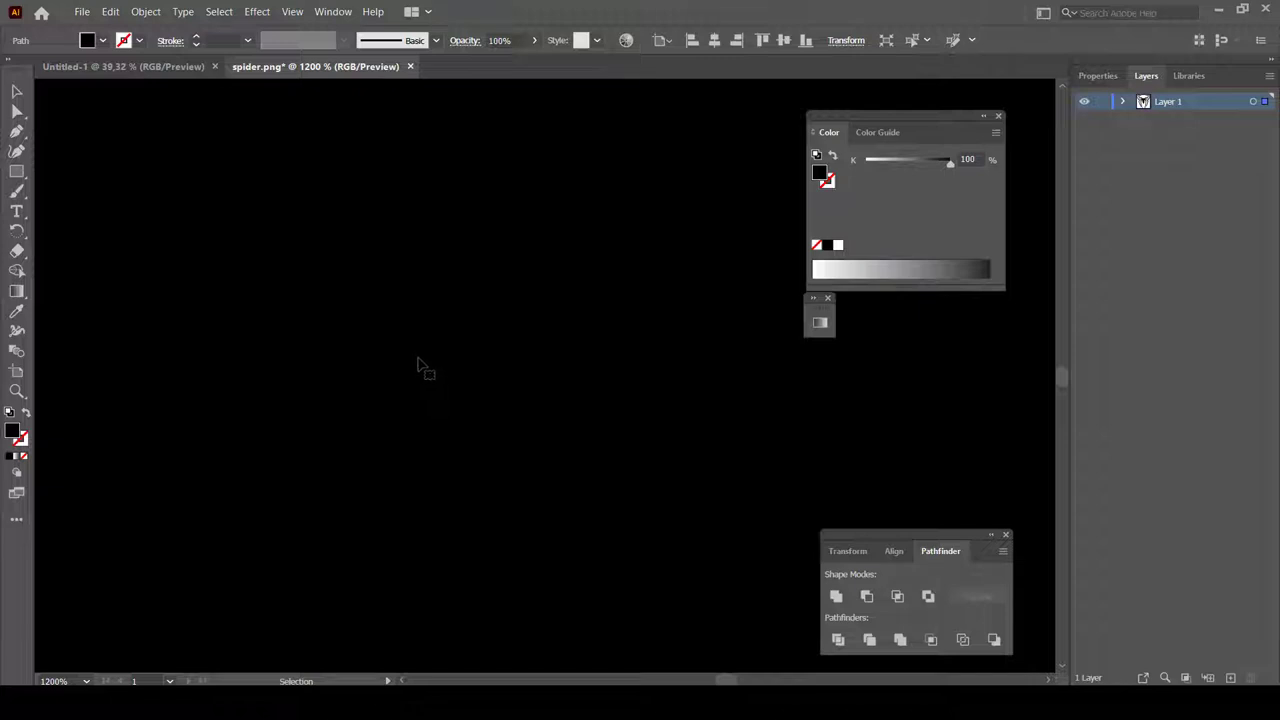
pyautogui.keyDown('ctrl'); pyautogui.hscroll(-1, 314, 375); pyautogui.keyUp('ctrl')
pyautogui.keyDown('ctrl'); pyautogui.hscroll(-3, 366, 380); pyautogui.keyUp('ctrl')
pyautogui.keyDown('ctrl'); pyautogui.hscroll(-2, 414, 371); pyautogui.keyUp('ctrl')
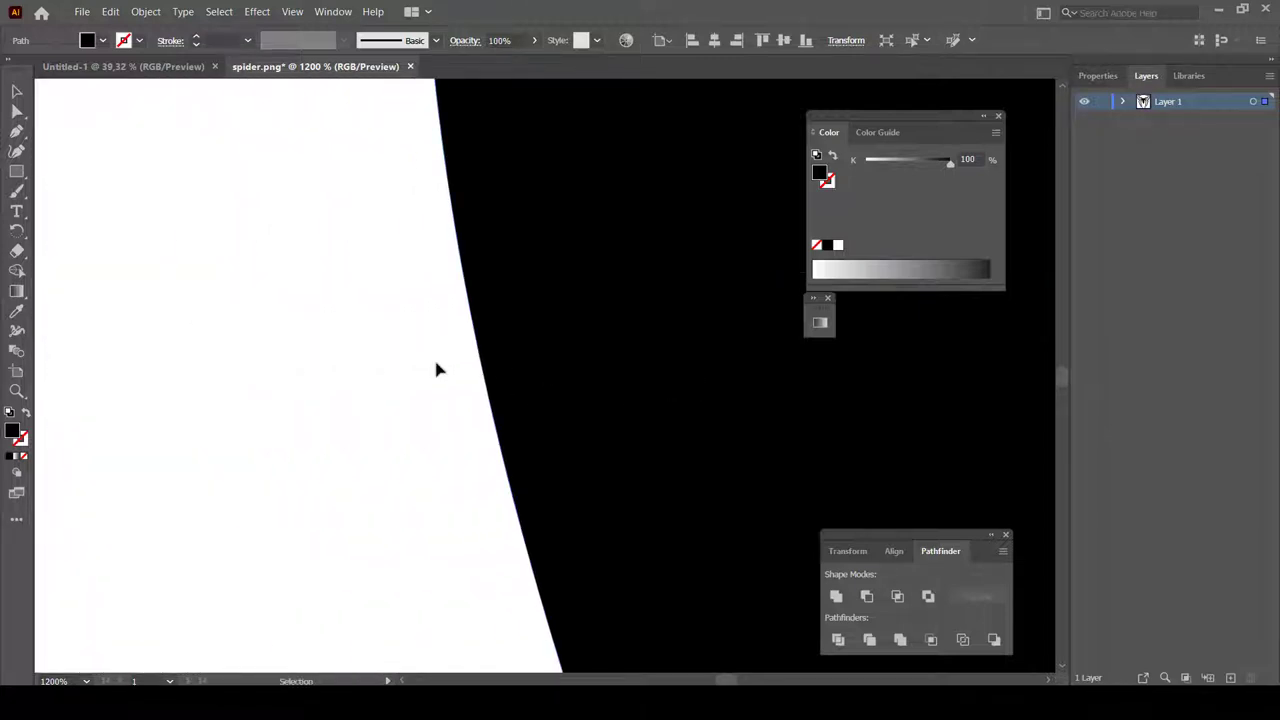
pyautogui.press('a')
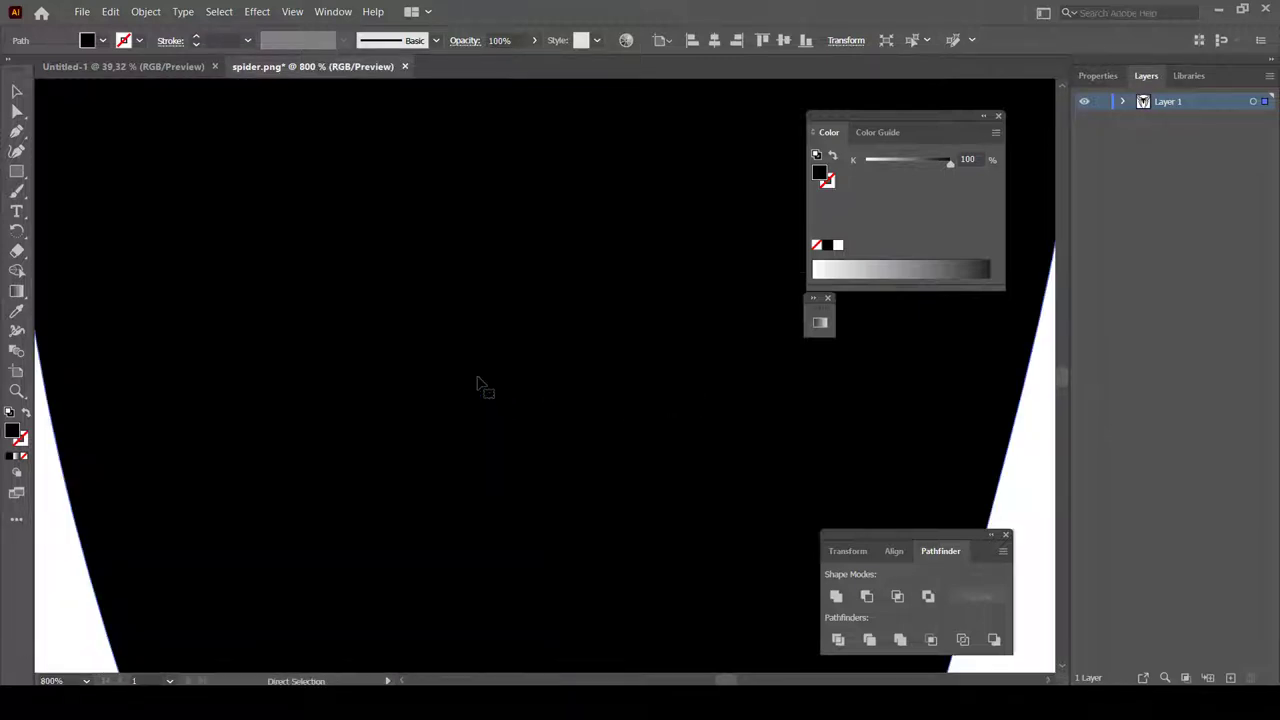
pyautogui.hotkey('ctrl', '-')
pyautogui.hotkey('ctrl', '-')
pyautogui.hotkey('ctrl', '-')
pyautogui.hotkey('ctrl', '-')
pyautogui.hotkey('ctrl', '-')
pyautogui.hotkey('ctrl', '-')
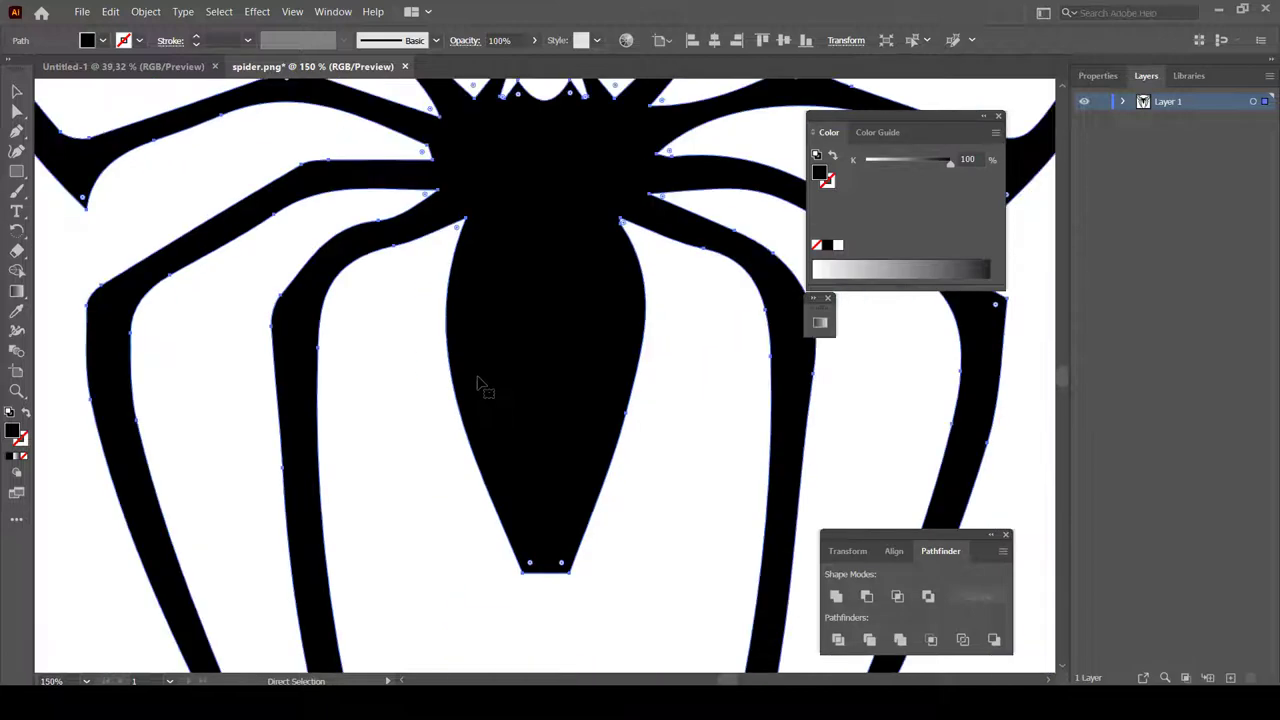
pyautogui.hotkey('ctrl', '-')
# - Scale the spider proportionally to roughly 903 × 918 px and nudge it down
pyautogui.hotkey('ctrl', '-')
pyautogui.press('v')
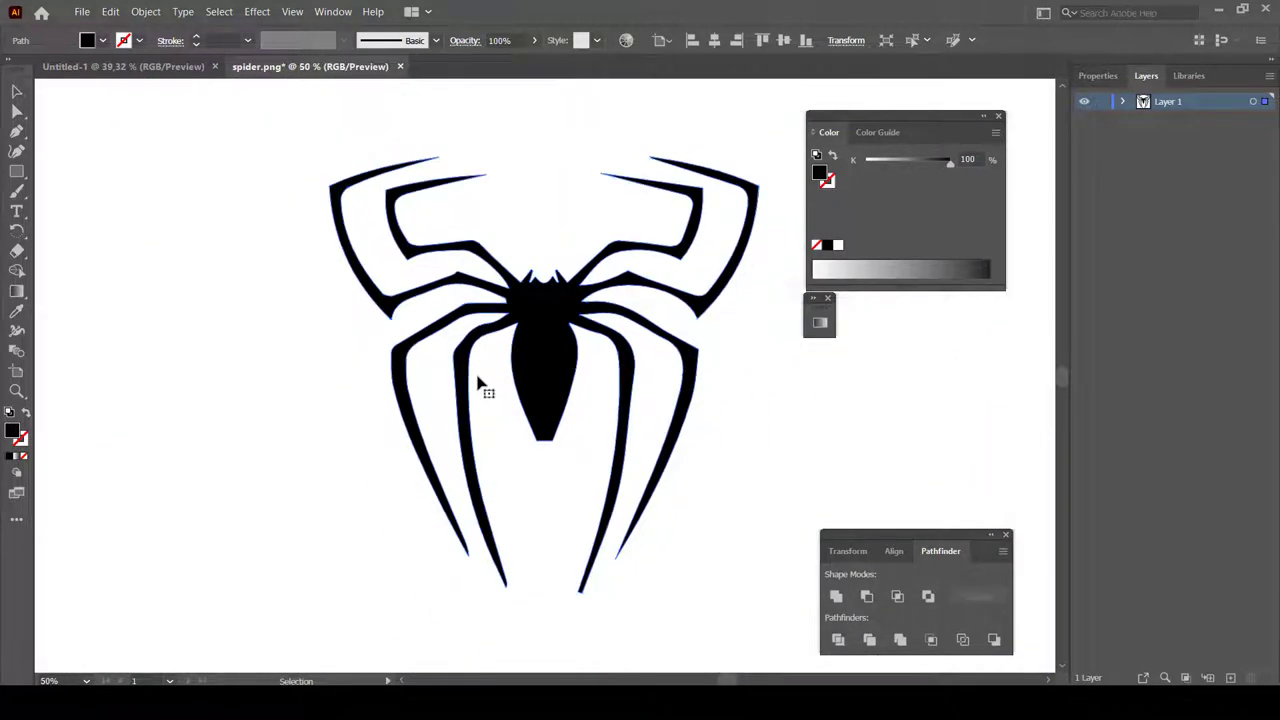
pyautogui.hotkey('ctrl', '-')
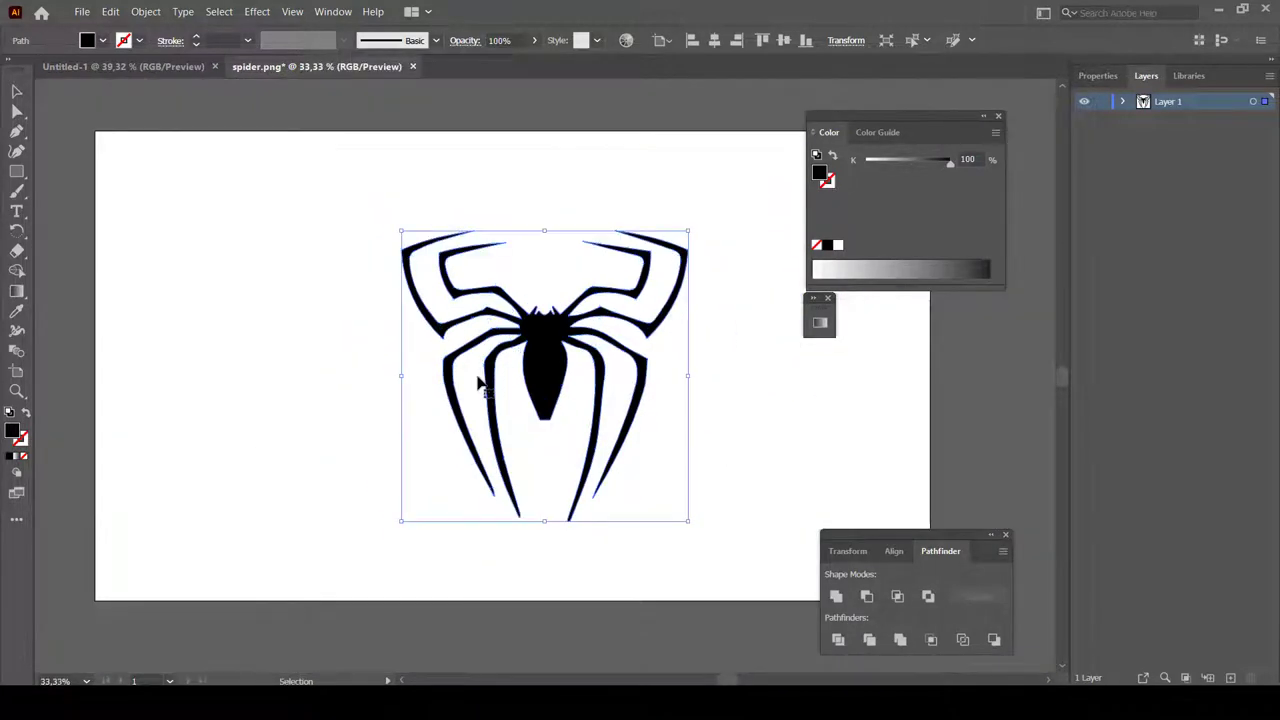
pyautogui.moveTo(688, 520)
pyautogui.keyDown('shift'); pyautogui.mouseDown()
pyautogui.moveTo(749, 557)
pyautogui.moveTo(730, 562)
pyautogui.mouseUp(); pyautogui.keyUp('shift')
pyautogui.keyDown('shift'); pyautogui.moveTo(400, 230); pyautogui.dragTo(310, 143); pyautogui.keyUp('shift')
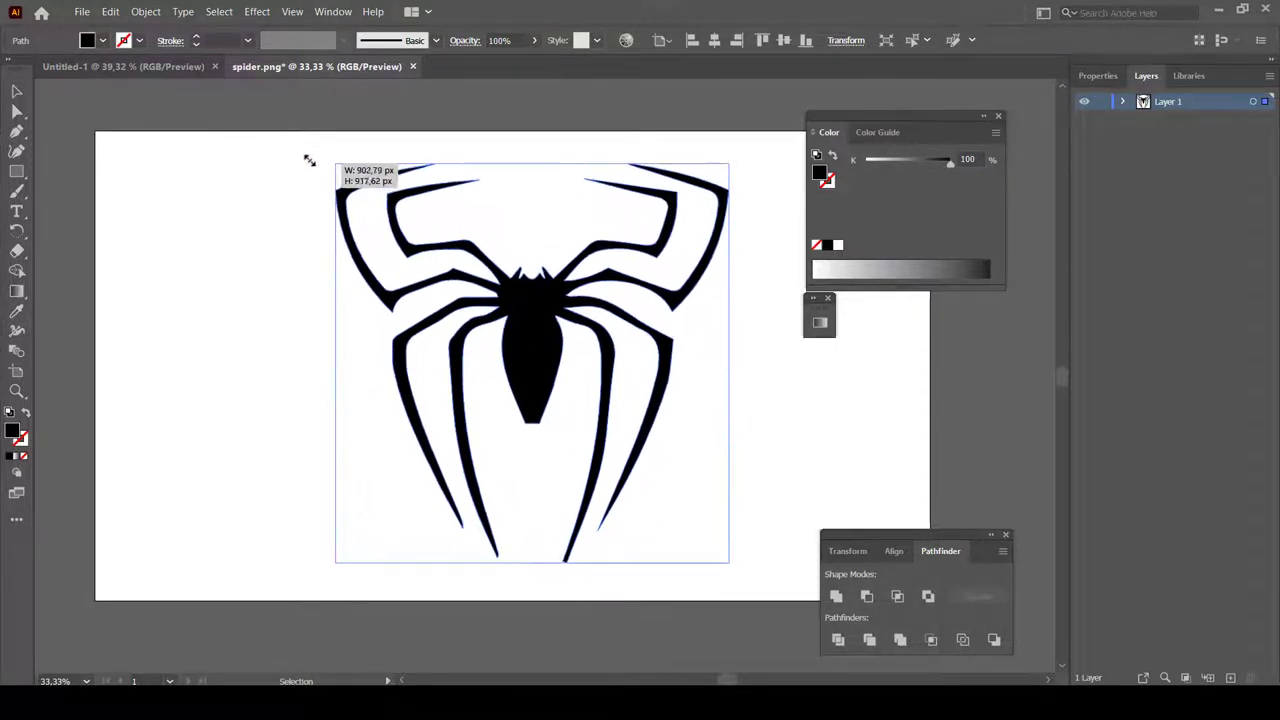
pyautogui.moveTo(530, 346); pyautogui.dragTo(532, 358)
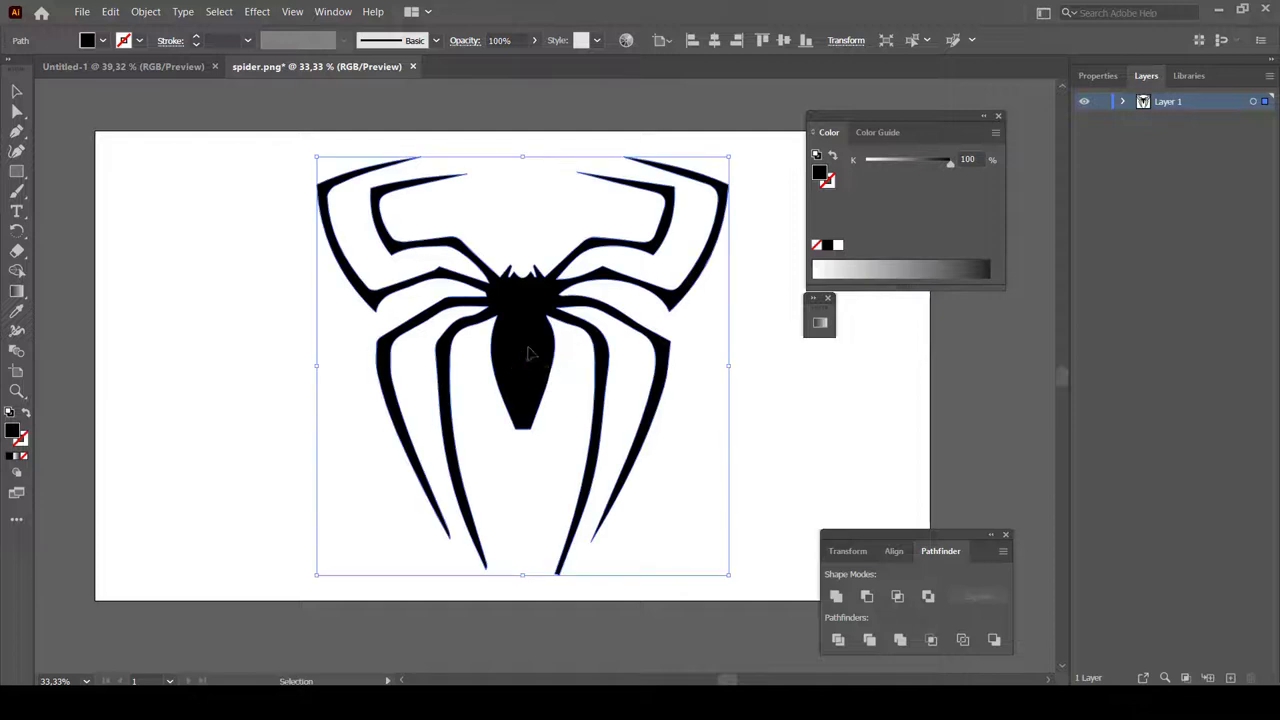
# - Export the artwork to the desktop as spider.svg with default SVG options, then minimise Illustrator
pyautogui.click(79, 12)
pyautogui.moveTo(108, 295)
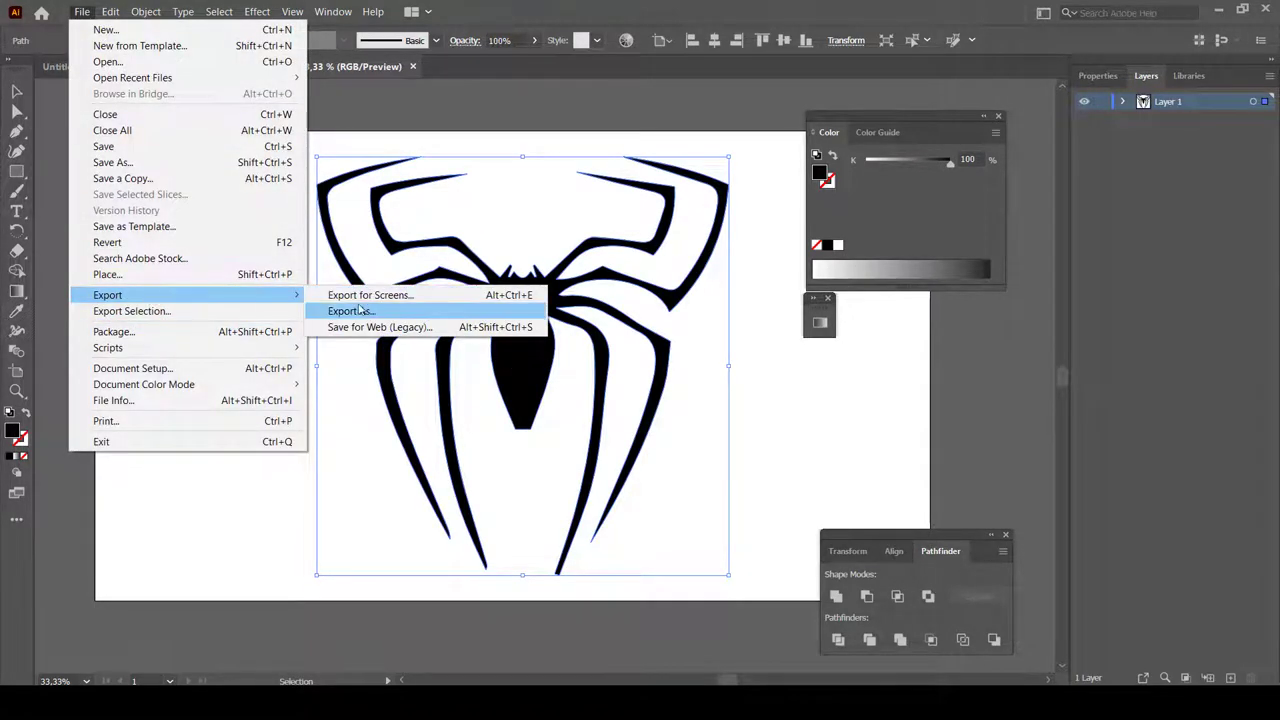
pyautogui.click(360, 311)
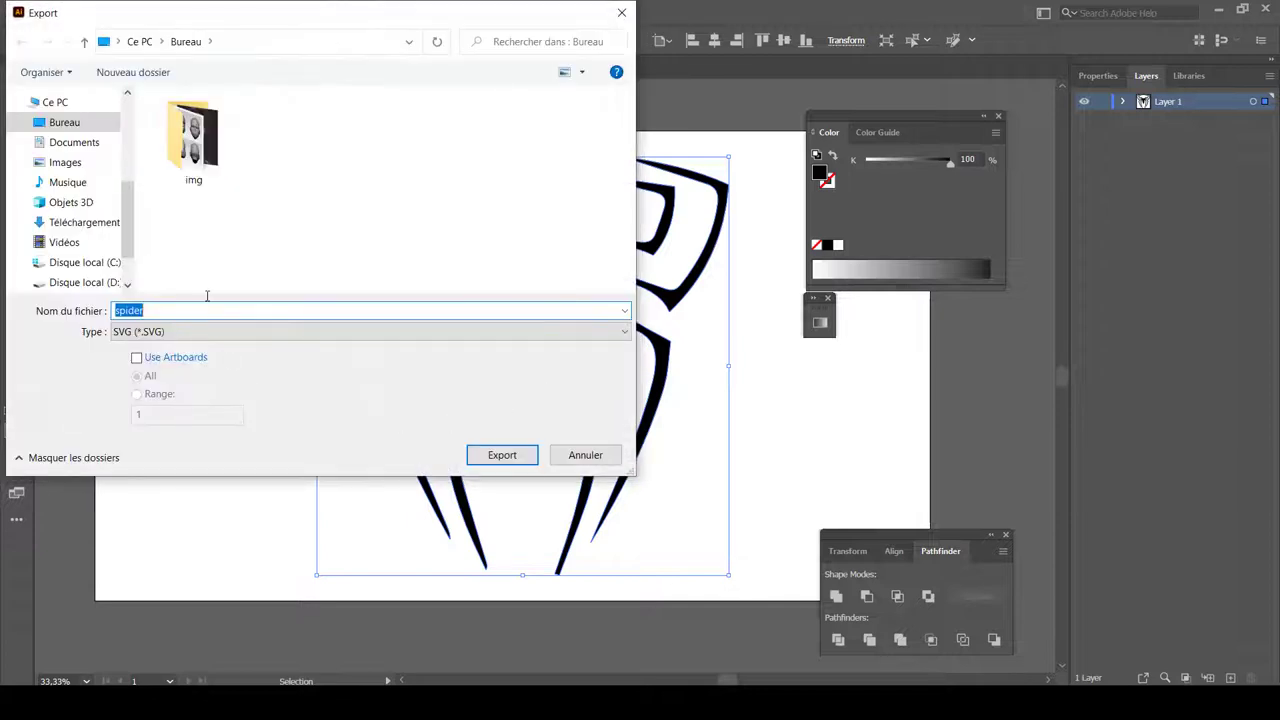
pyautogui.click(86, 122)
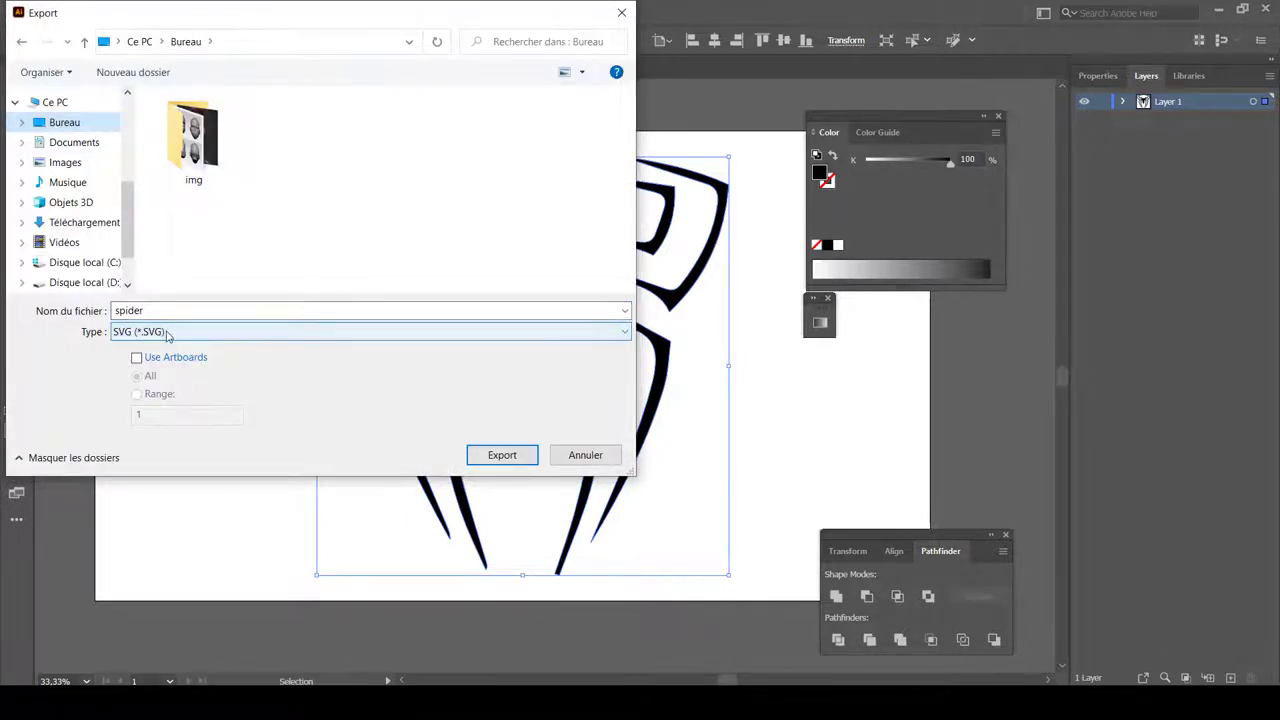
pyautogui.click(296, 335)
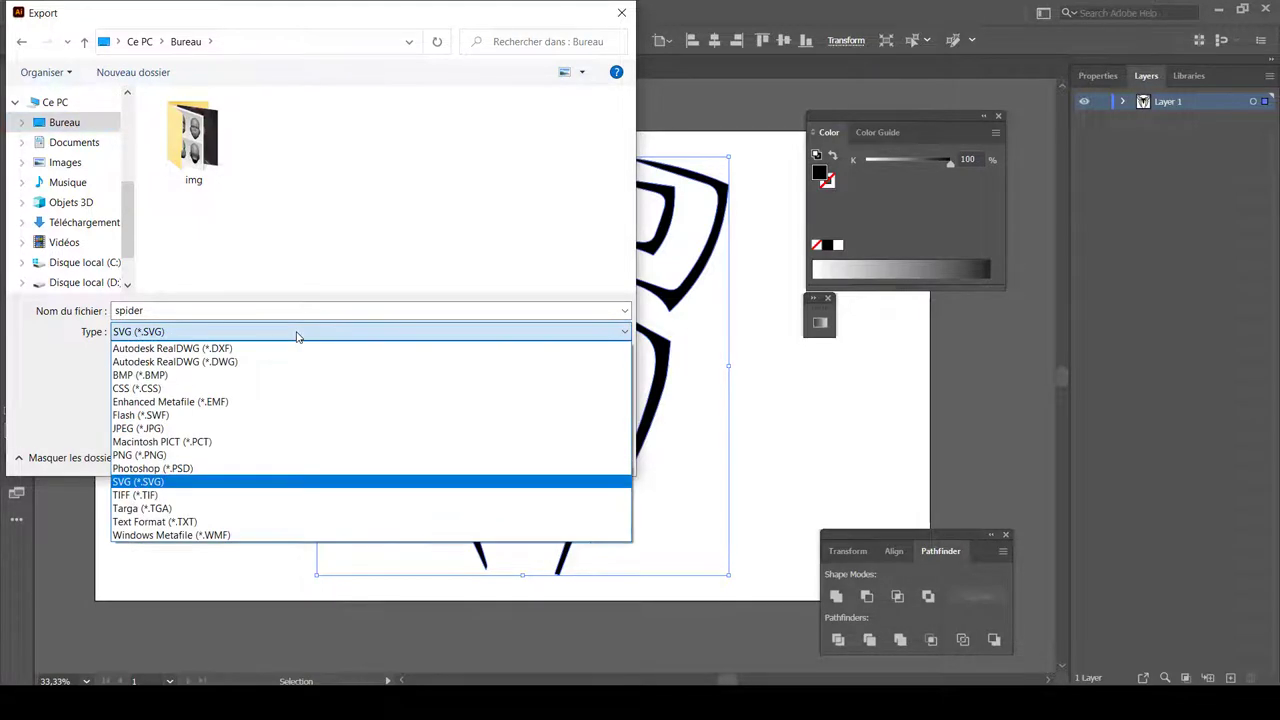
pyautogui.click(150, 484)
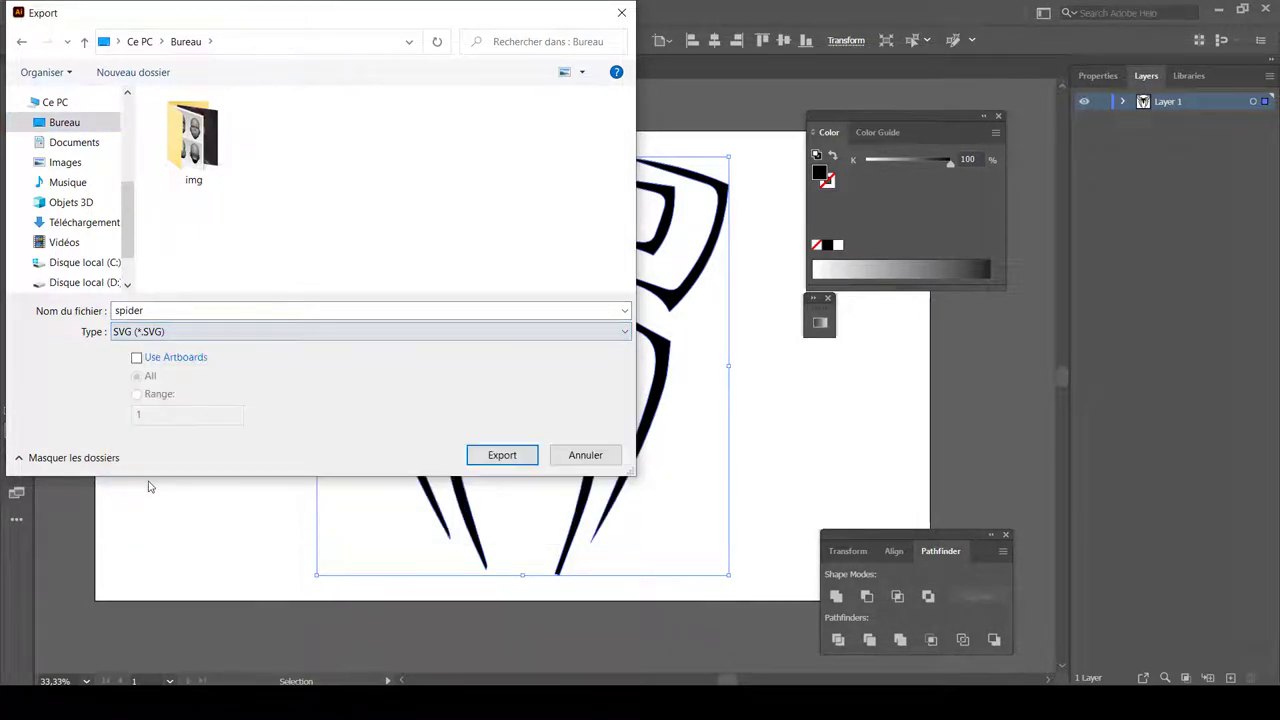
pyautogui.click(503, 457)
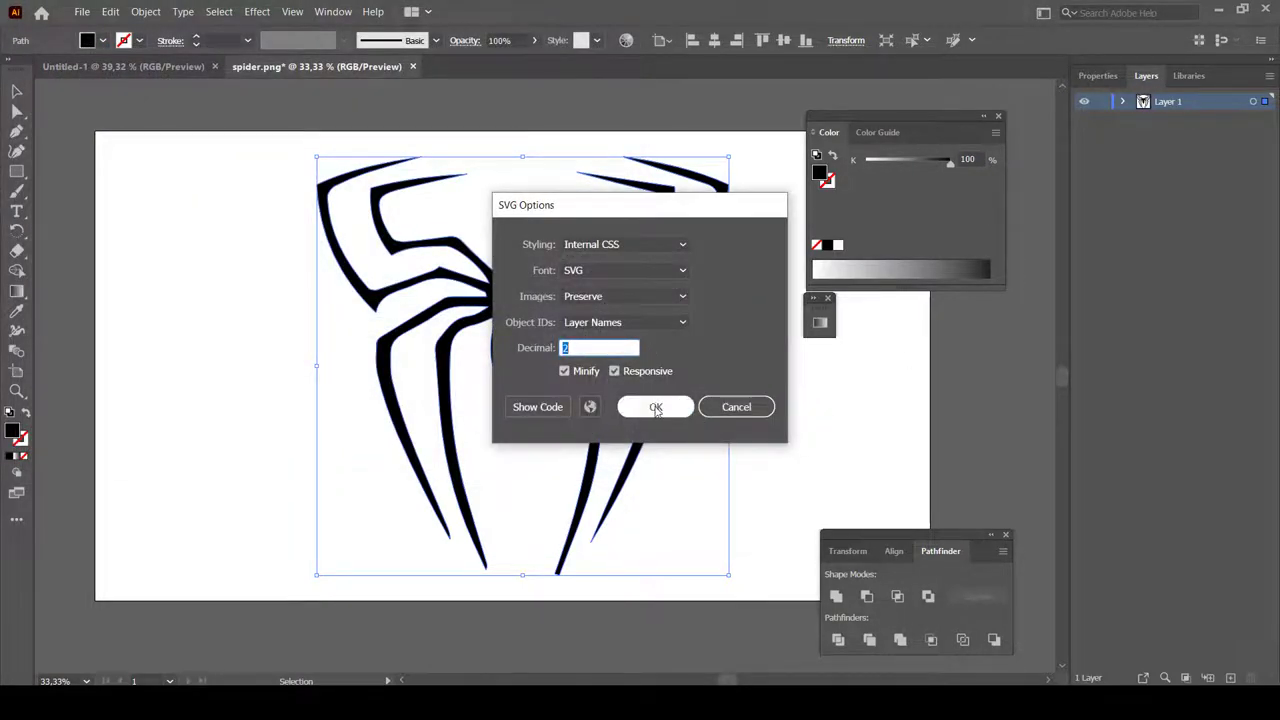
pyautogui.click(656, 406)
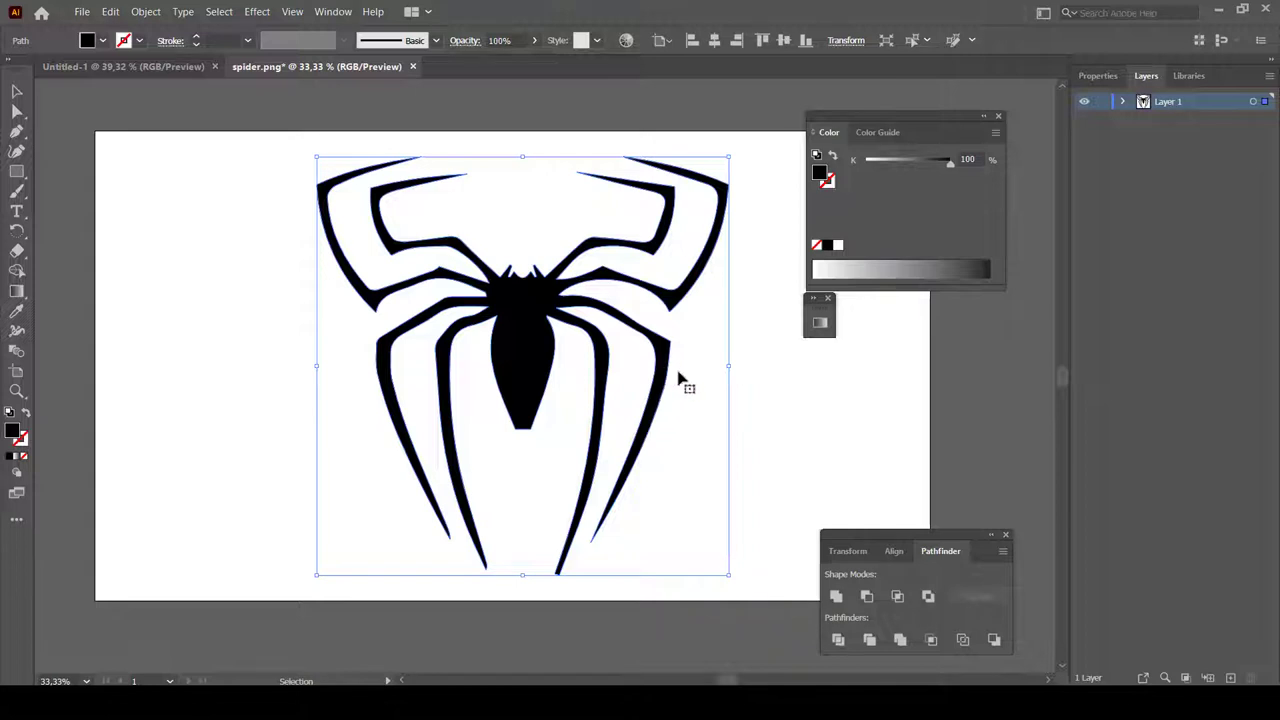
pyautogui.click(1220, 9)
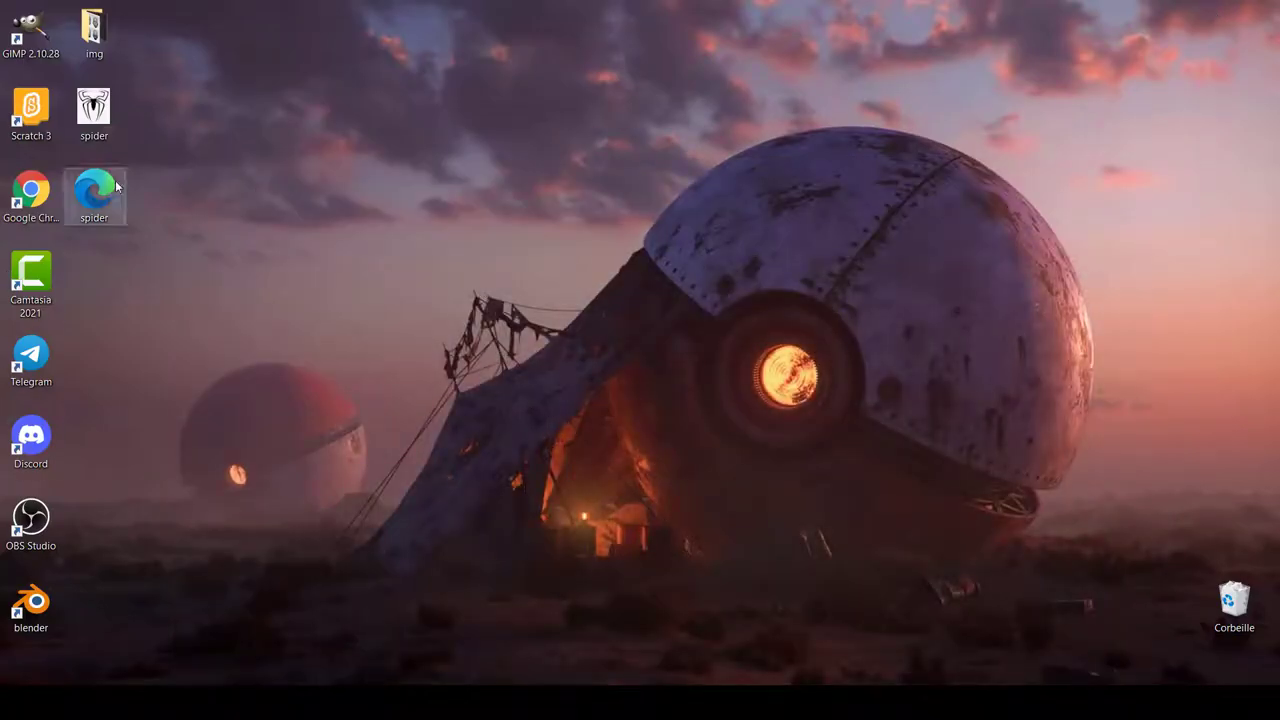
# - Select the exported spider.svg icon on the desktop
pyautogui.moveTo(177, 285); pyautogui.dragTo(108, 202)
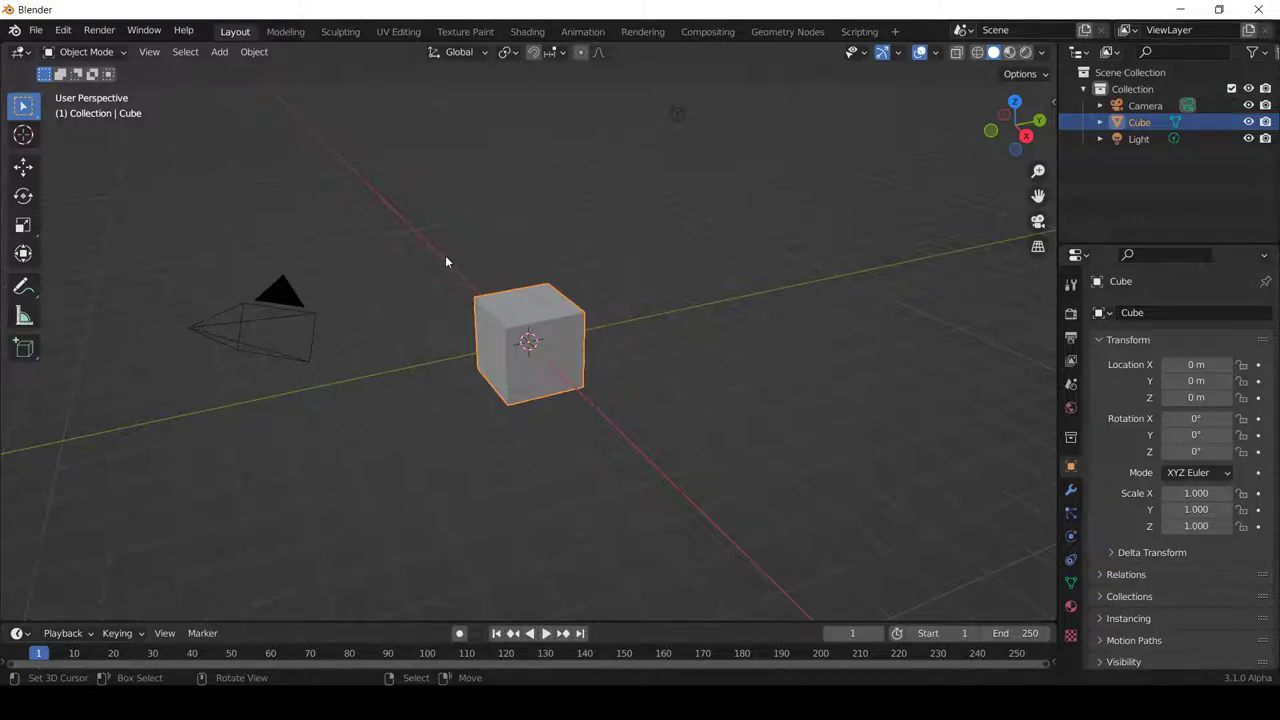
# - Hide the default camera, cube and light, and switch to top view
pyautogui.scroll(-2, 445, 255)
pyautogui.press('b')
pyautogui.moveTo(224, 133); pyautogui.dragTo(575, 384)
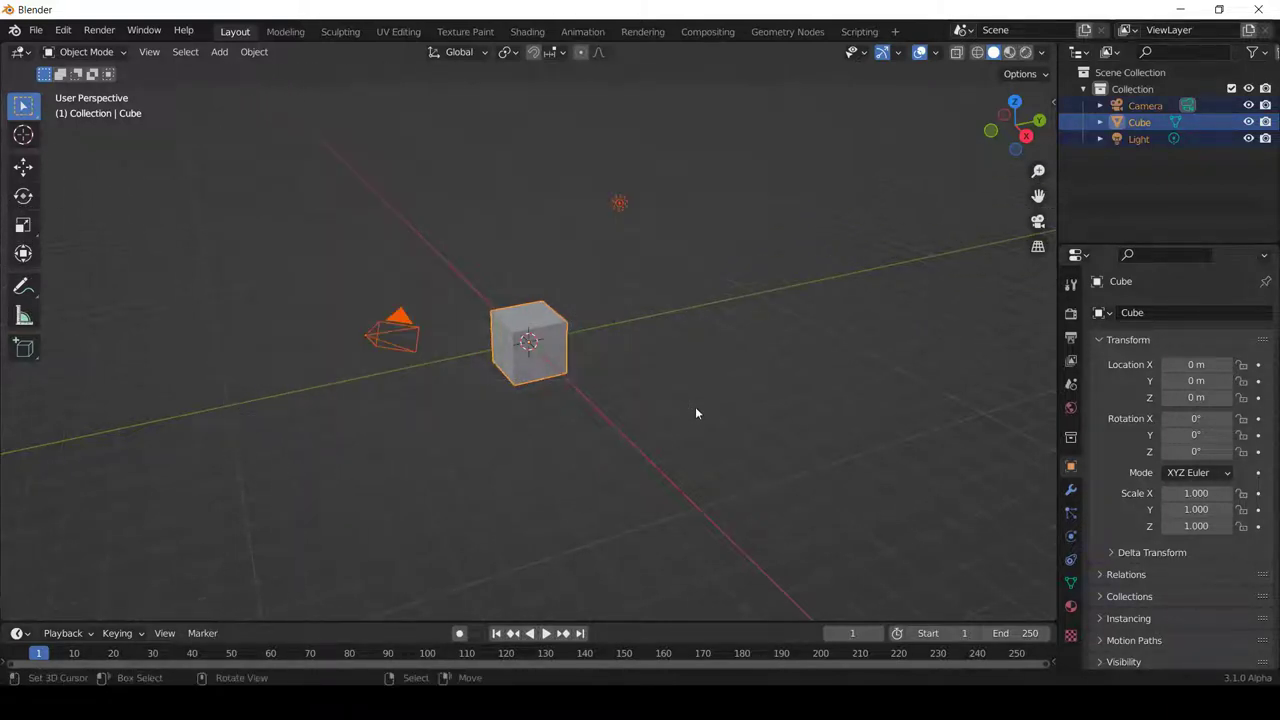
pyautogui.press('h')
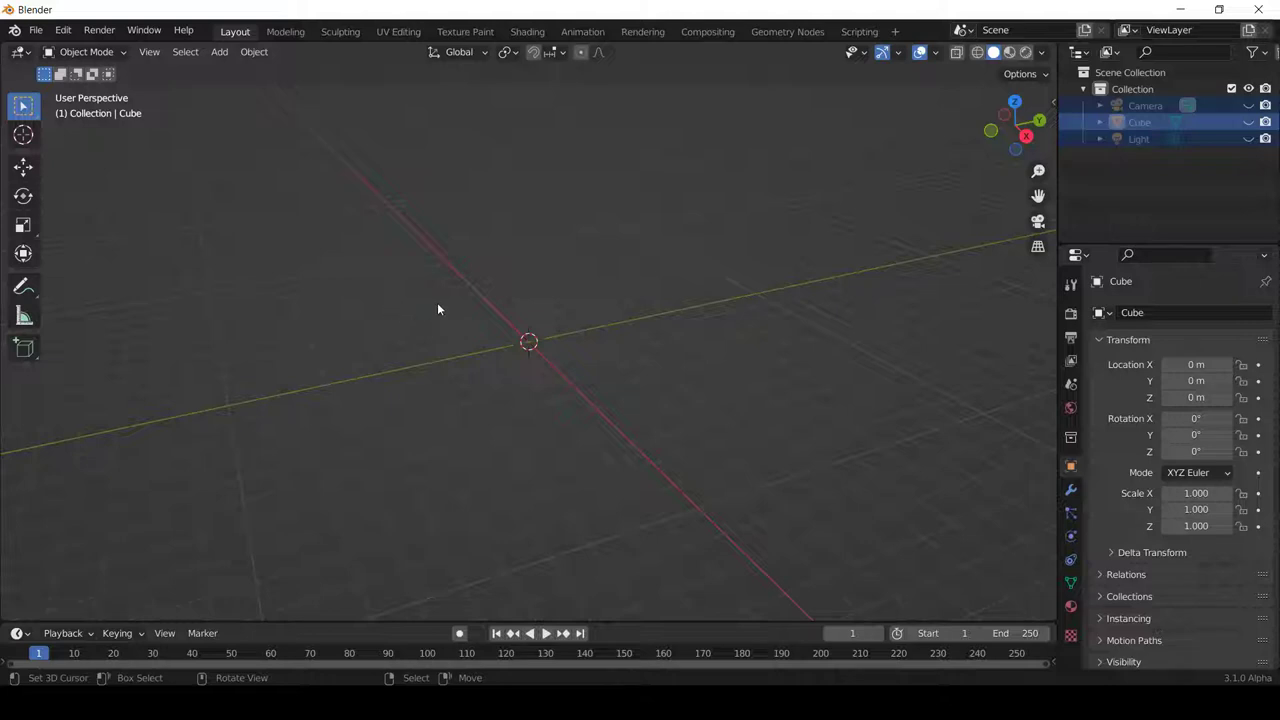
pyautogui.press('KP_7')
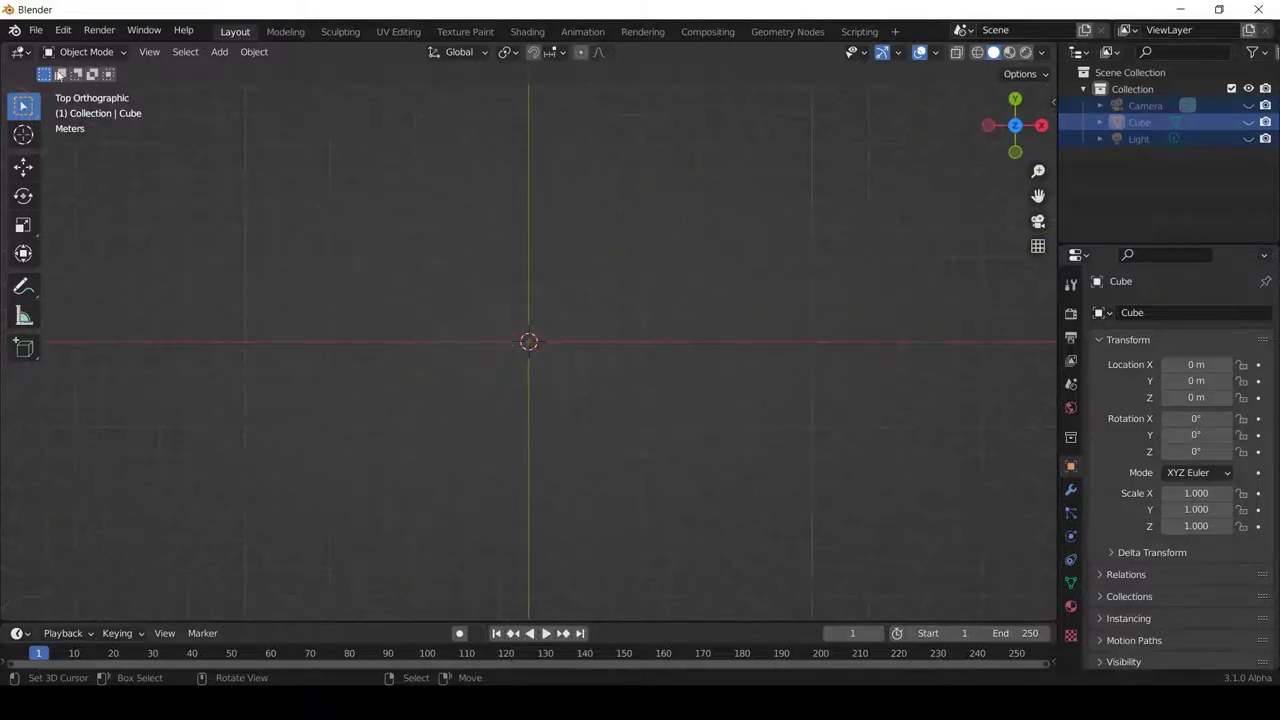
pyautogui.click(35, 30)
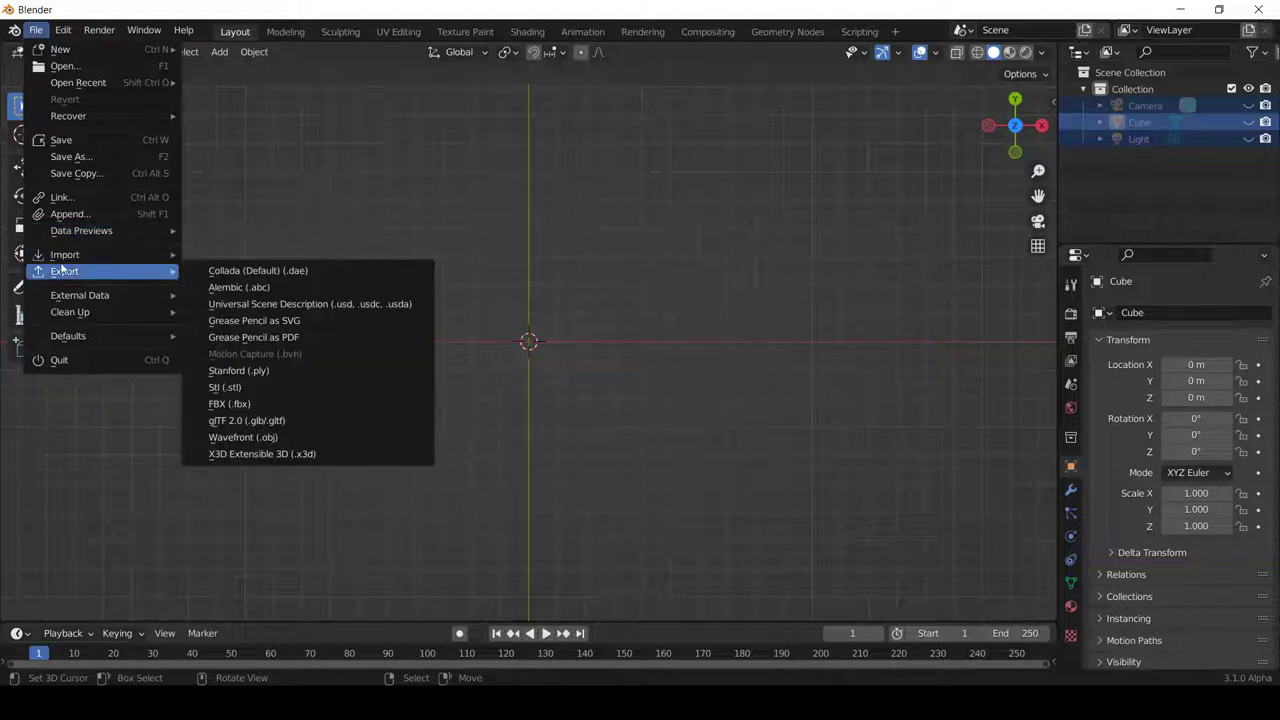
pyautogui.moveTo(64, 254)
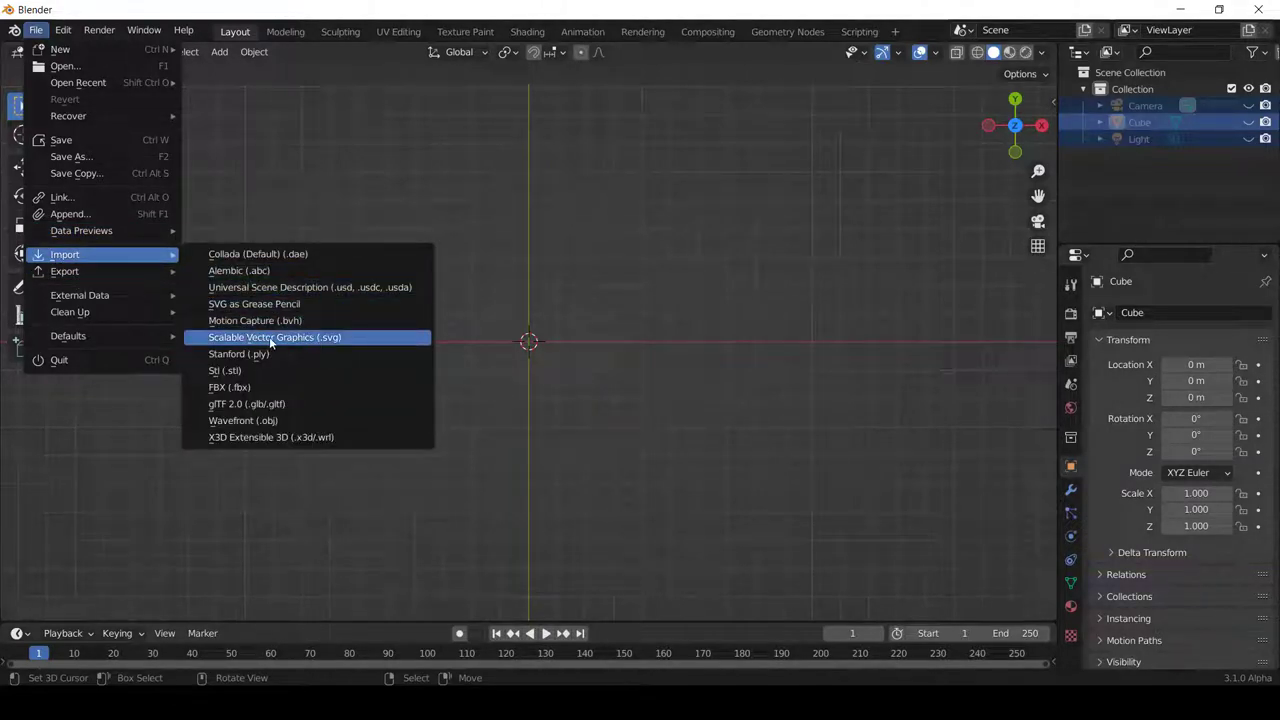
# - Import spider.svg from the Desktop as a Scalable Vector Graphics file
pyautogui.click(270, 340)
pyautogui.click(255, 283)
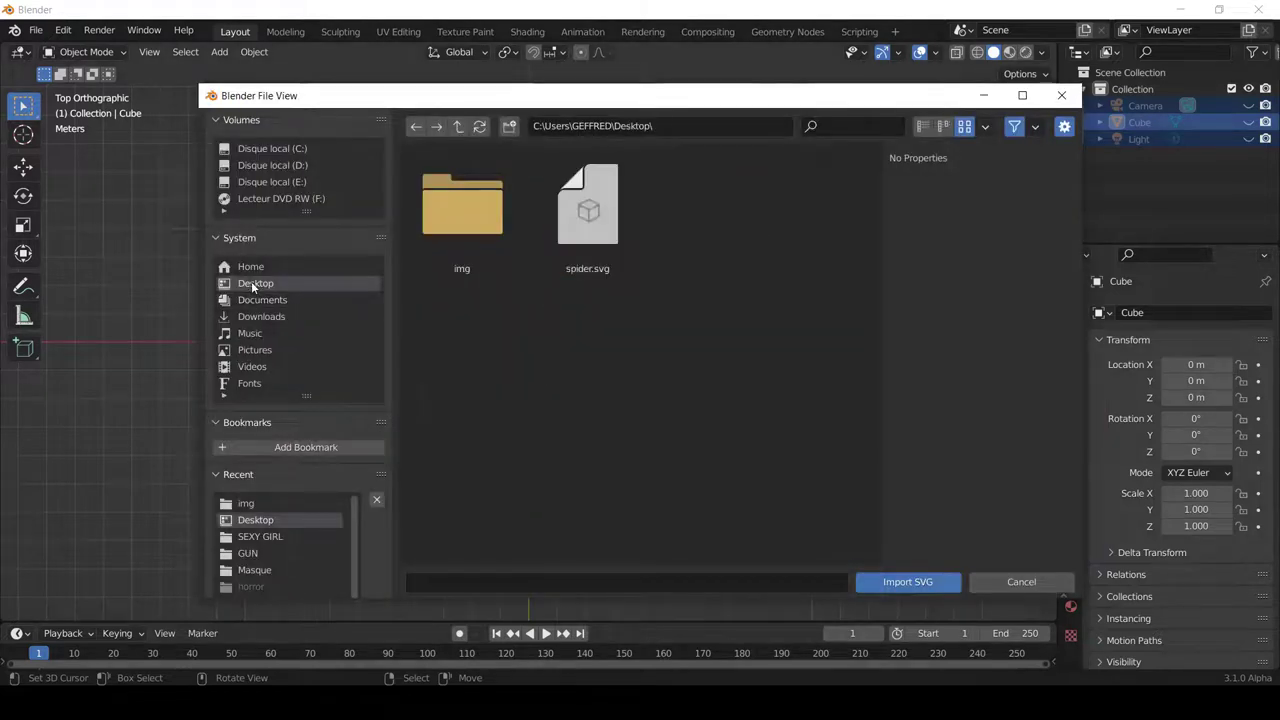
pyautogui.doubleClick(606, 222)
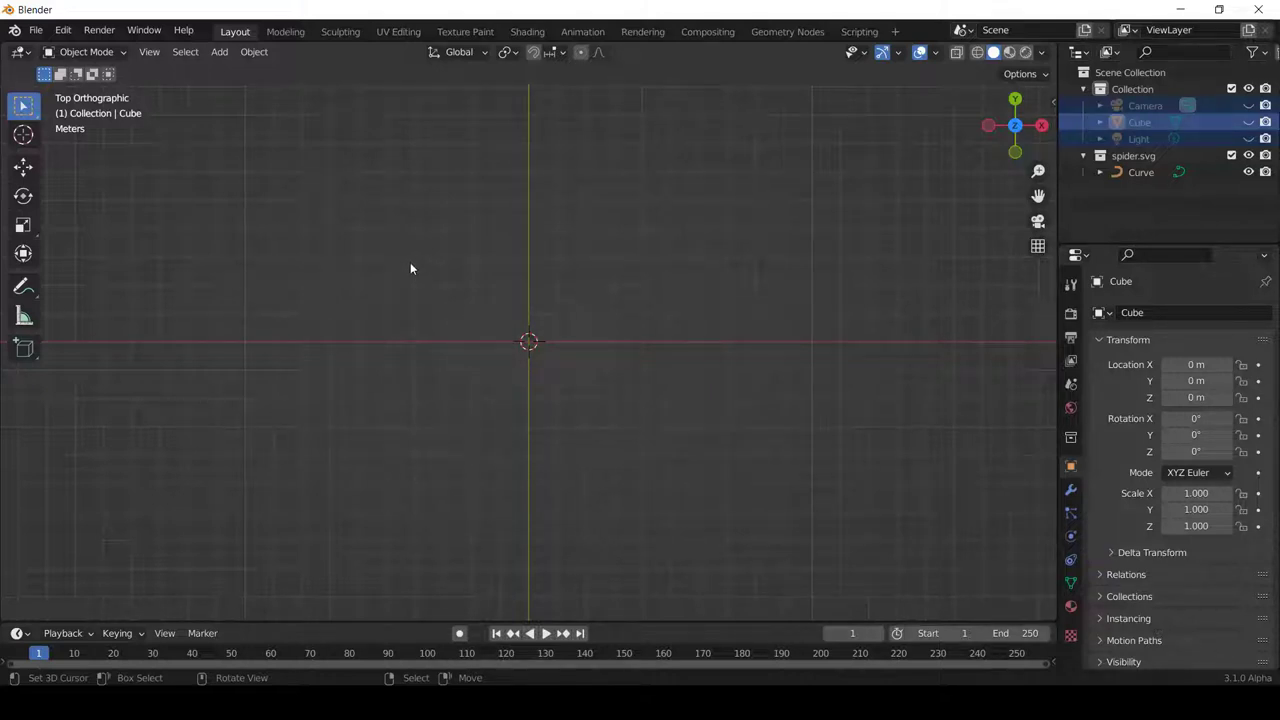
# - Select the imported spider curve and scale it up about 29.3 times
pyautogui.moveTo(349, 208); pyautogui.dragTo(771, 520)
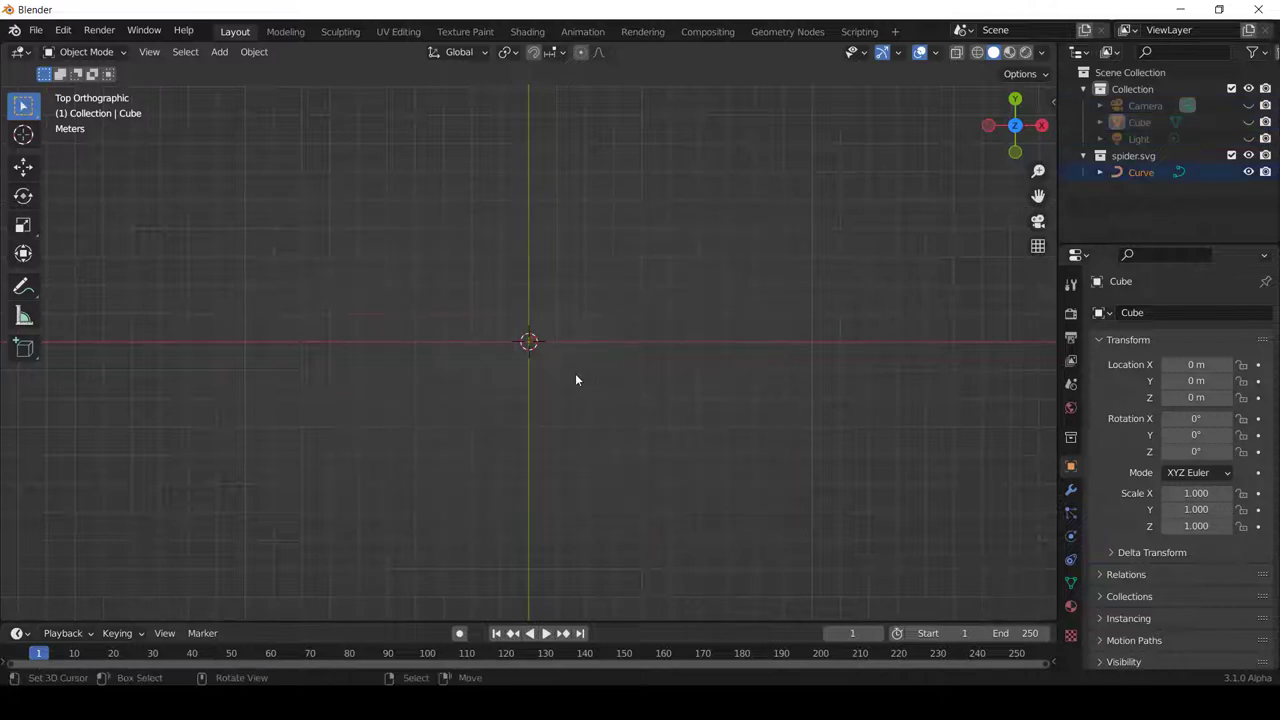
pyautogui.press('s')
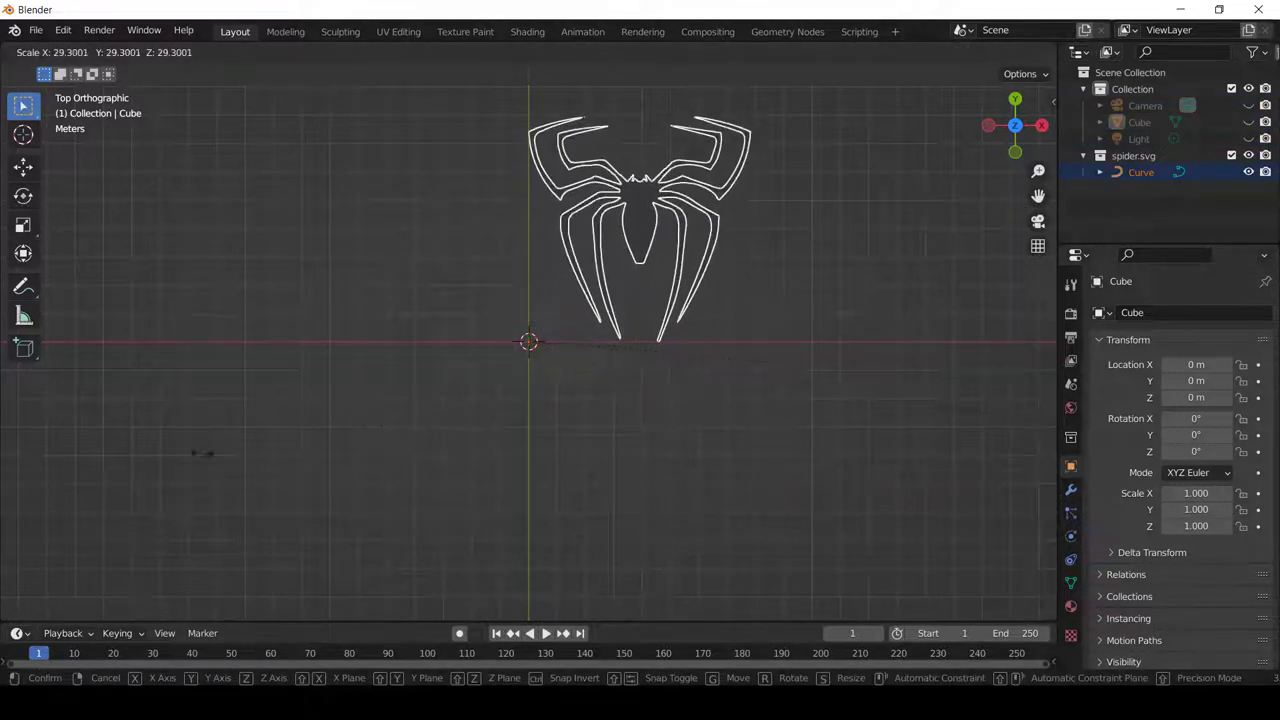
pyautogui.click(688, 412)
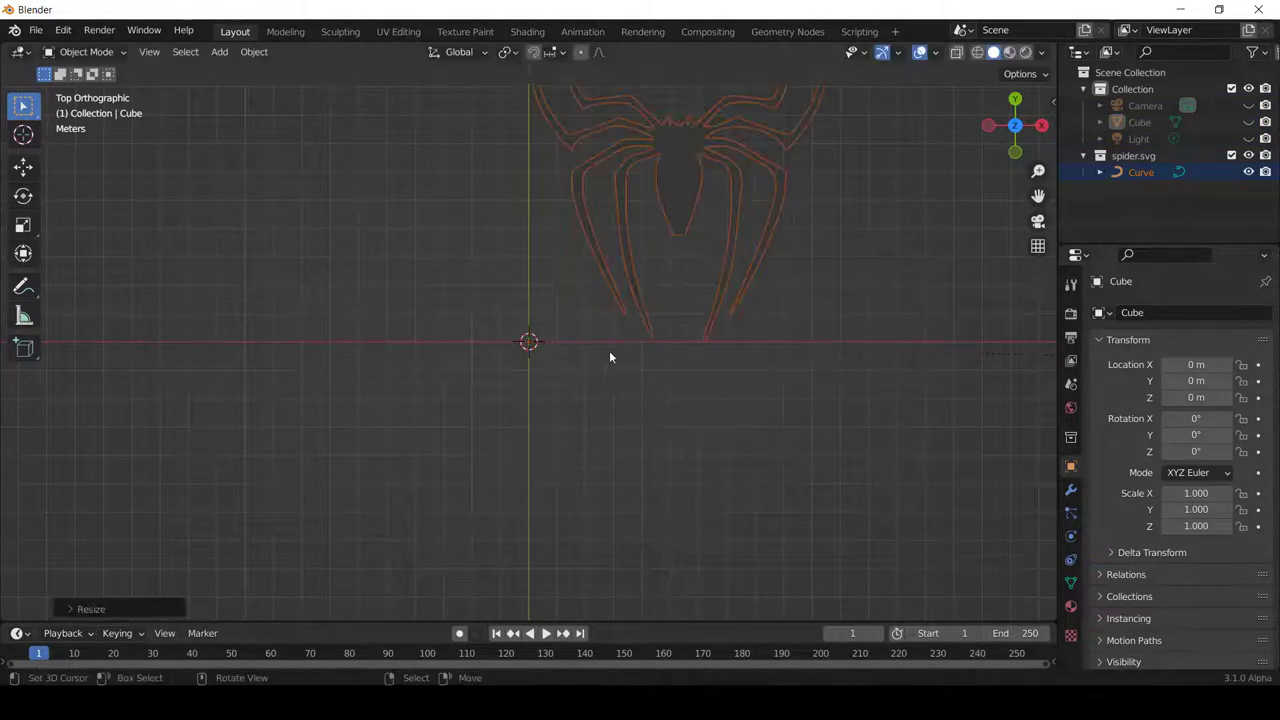
pyautogui.keyDown('shift'); pyautogui.scroll(3, 602, 347); pyautogui.keyUp('shift')
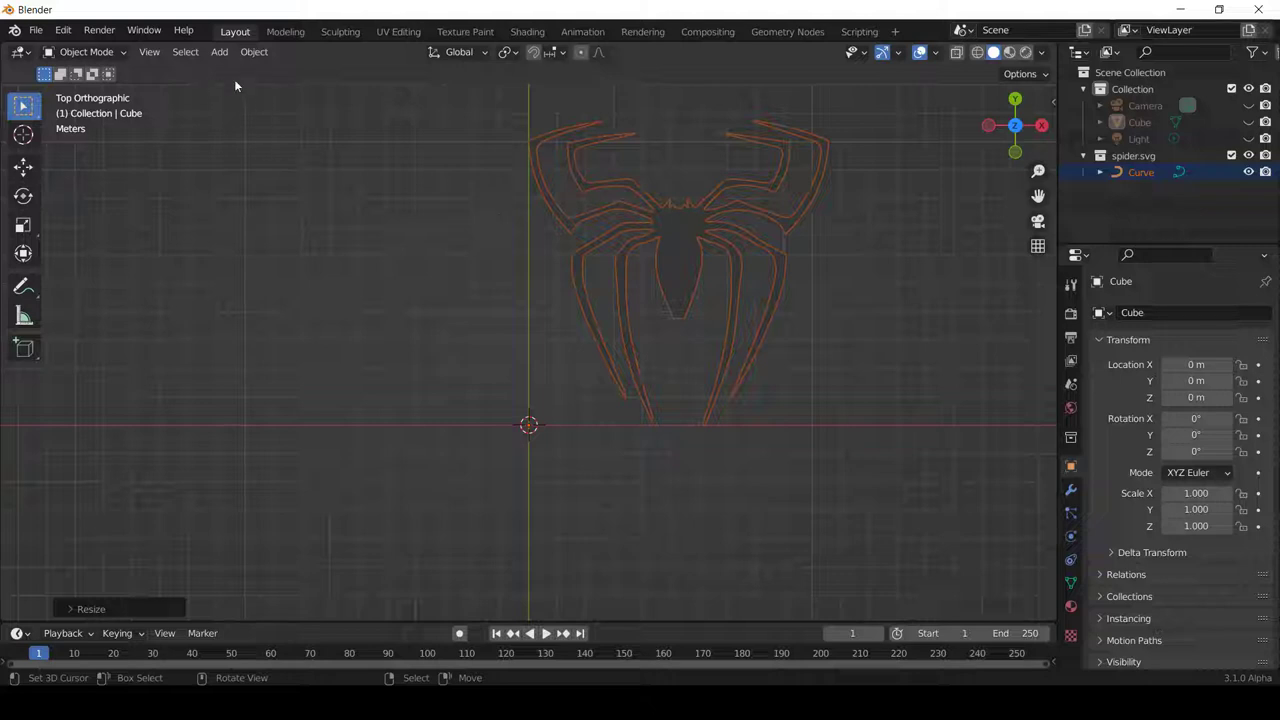
# - Set the spider's origin to its centre and move it onto the world origin
pyautogui.click(253, 54)
pyautogui.moveTo(283, 88)
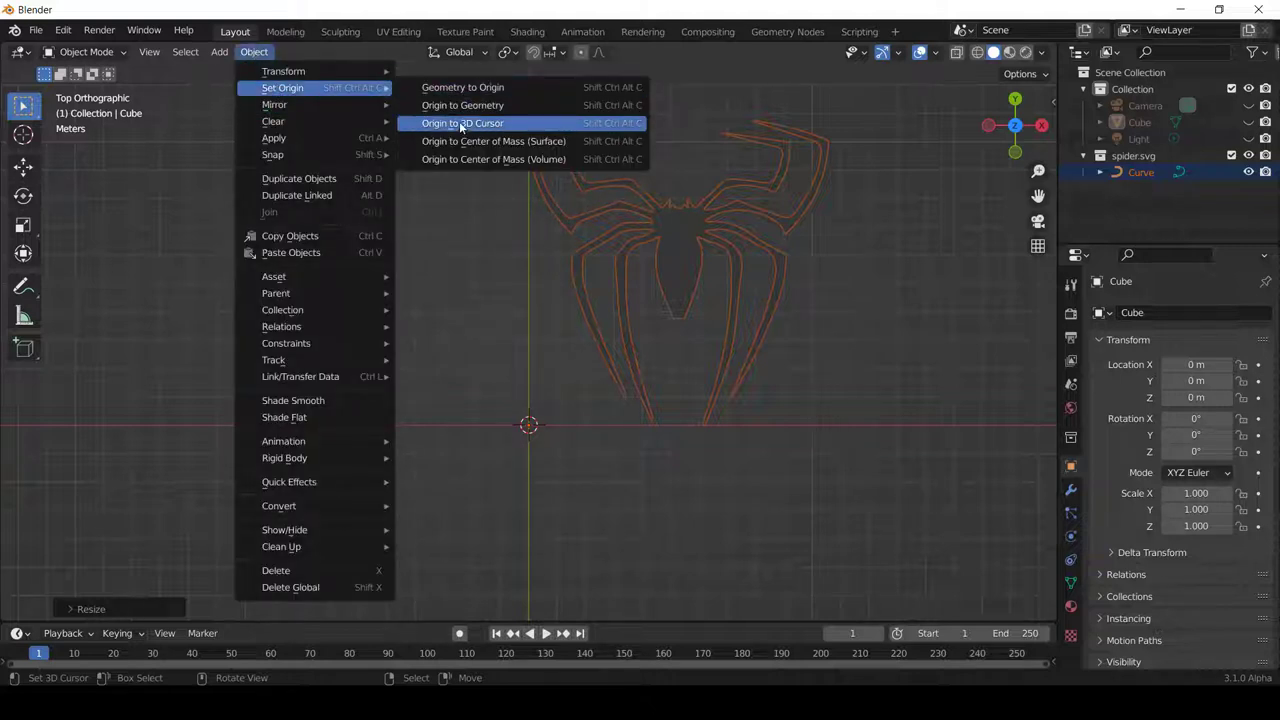
pyautogui.click(466, 106)
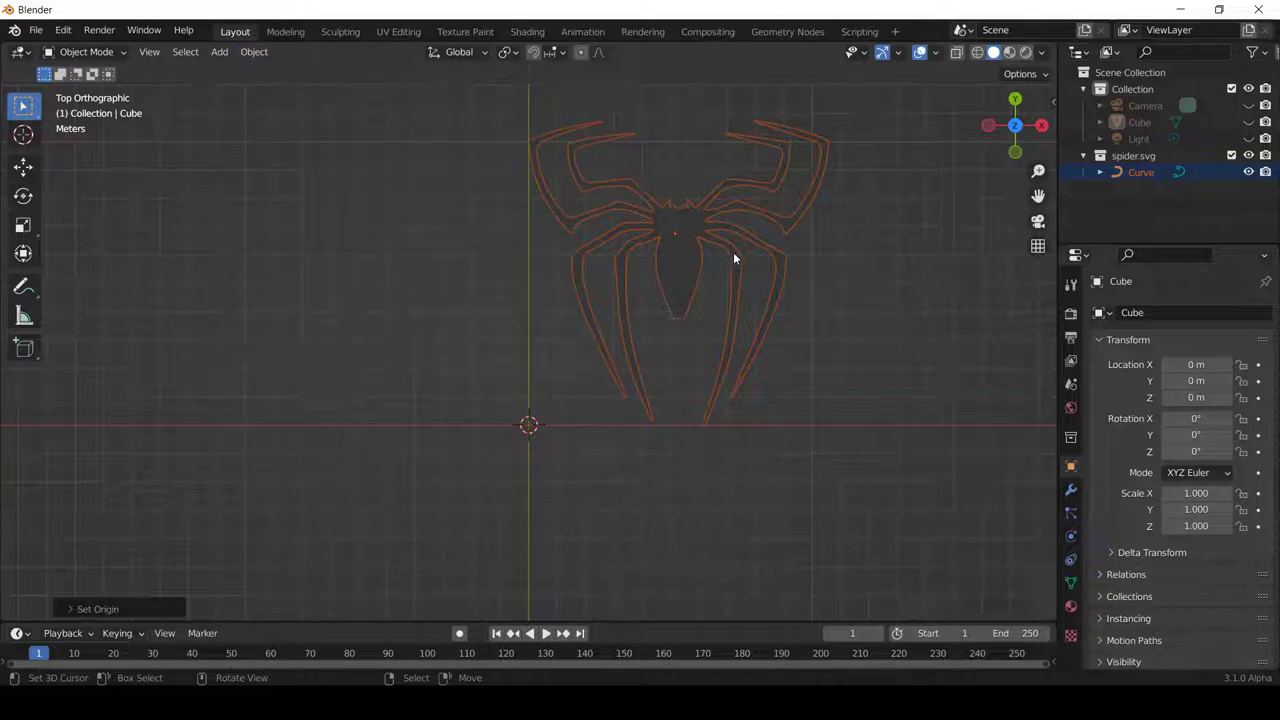
pyautogui.press('g')
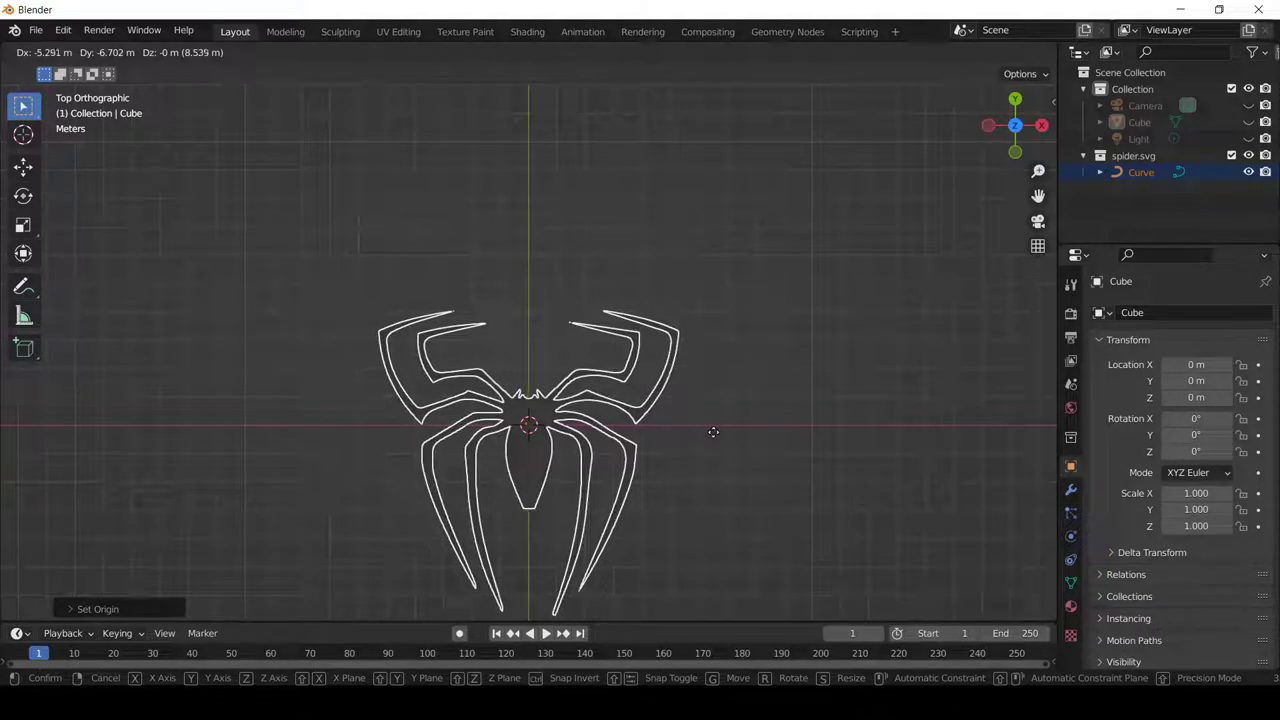
pyautogui.click(713, 432)
pyautogui.press('KP_Decimal')
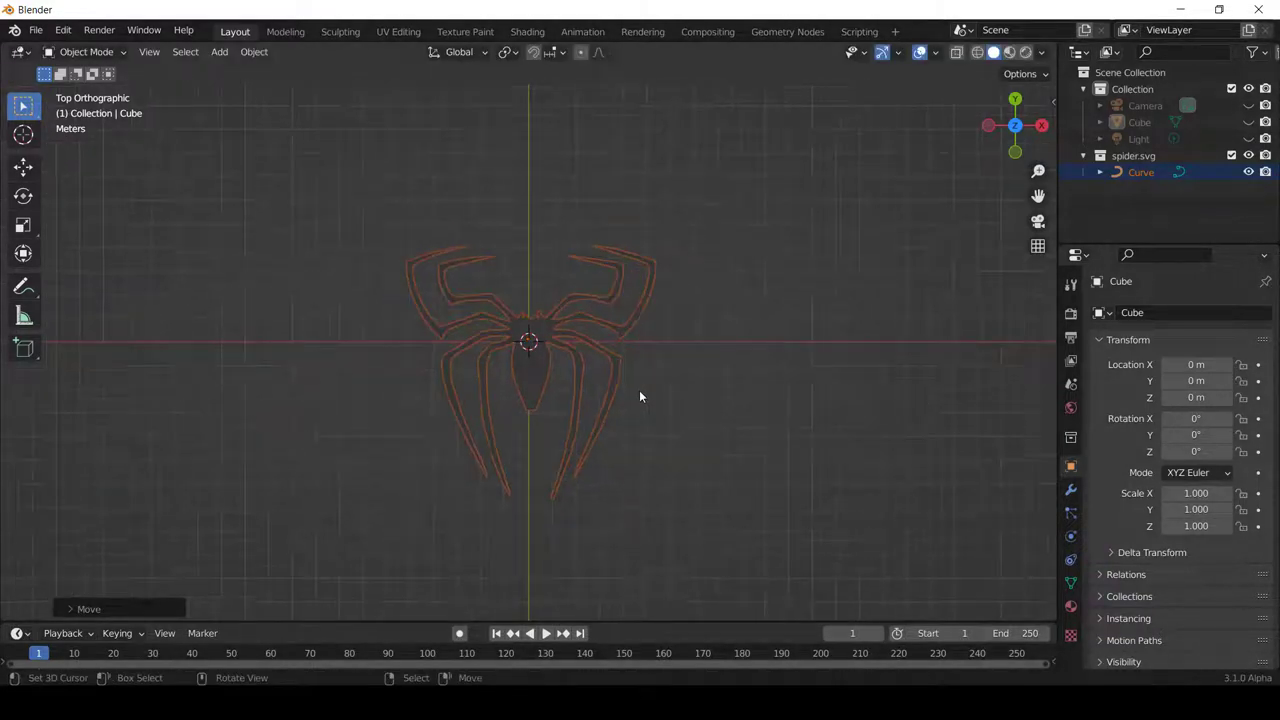
# - Scale the spider up a further 1.37 times
pyautogui.press('s')
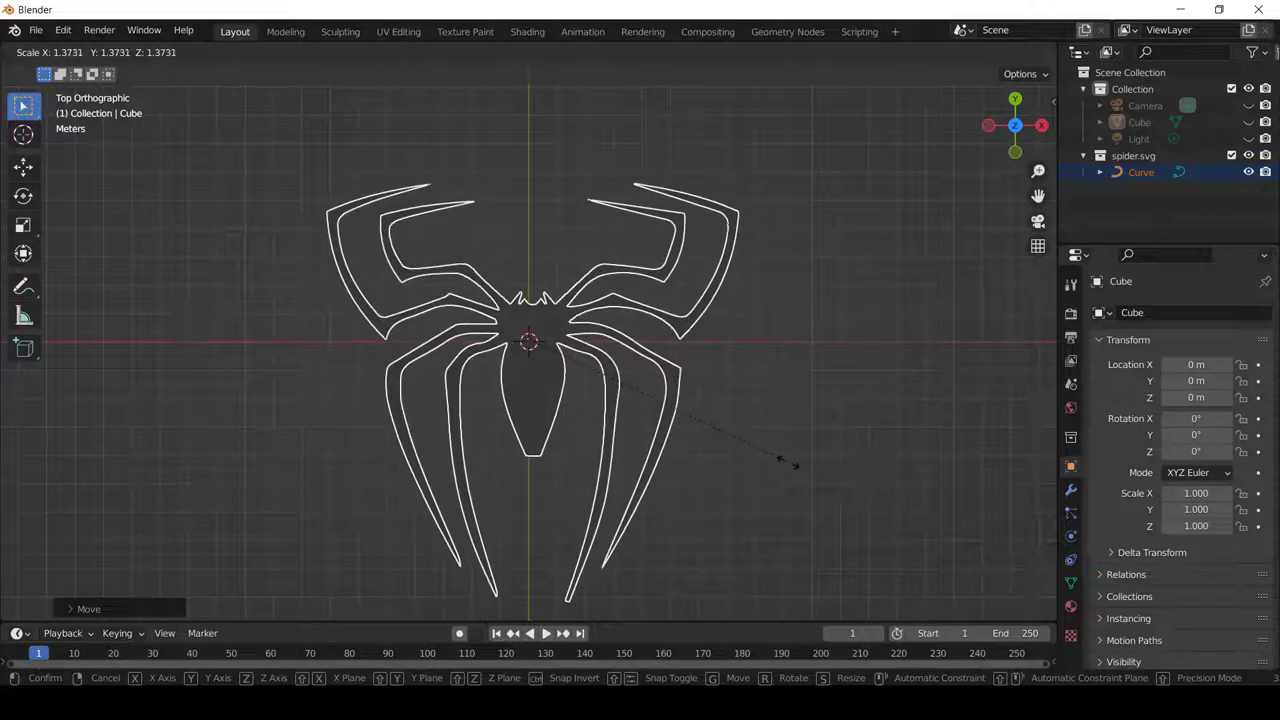
pyautogui.click(790, 462)
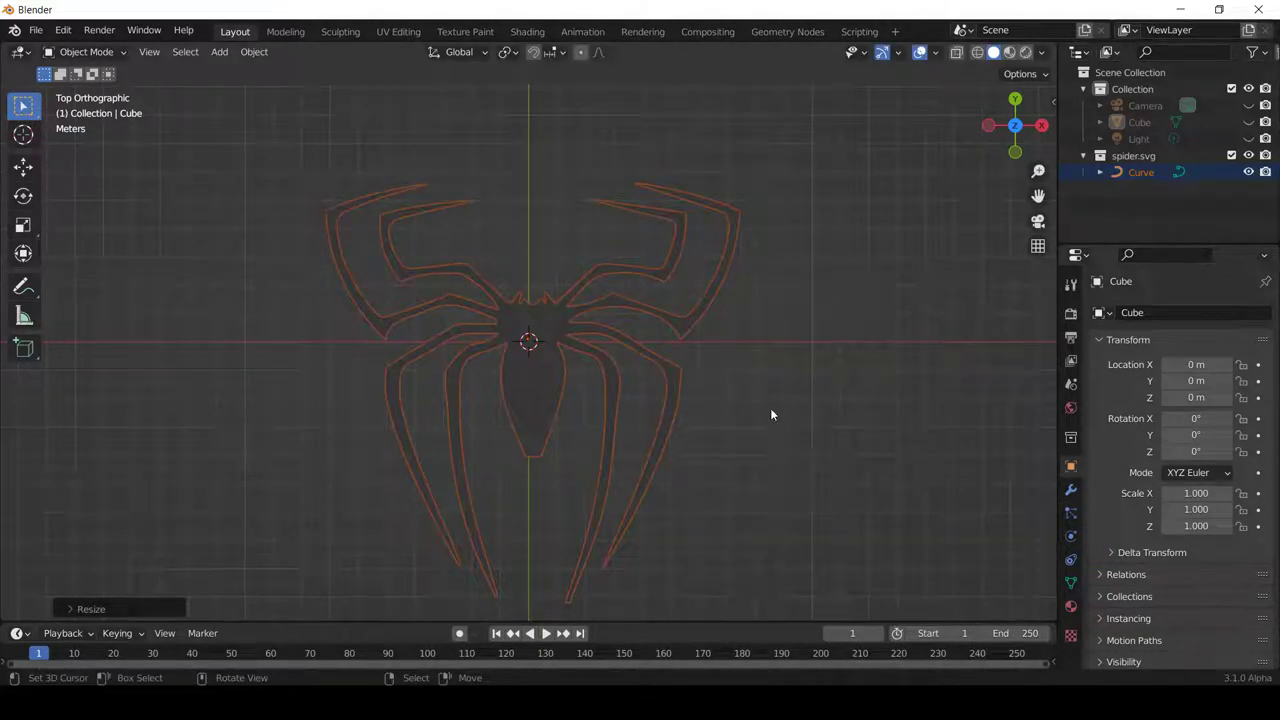
pyautogui.keyDown('shift'); pyautogui.scroll(-2, 770, 405); pyautogui.keyUp('shift')
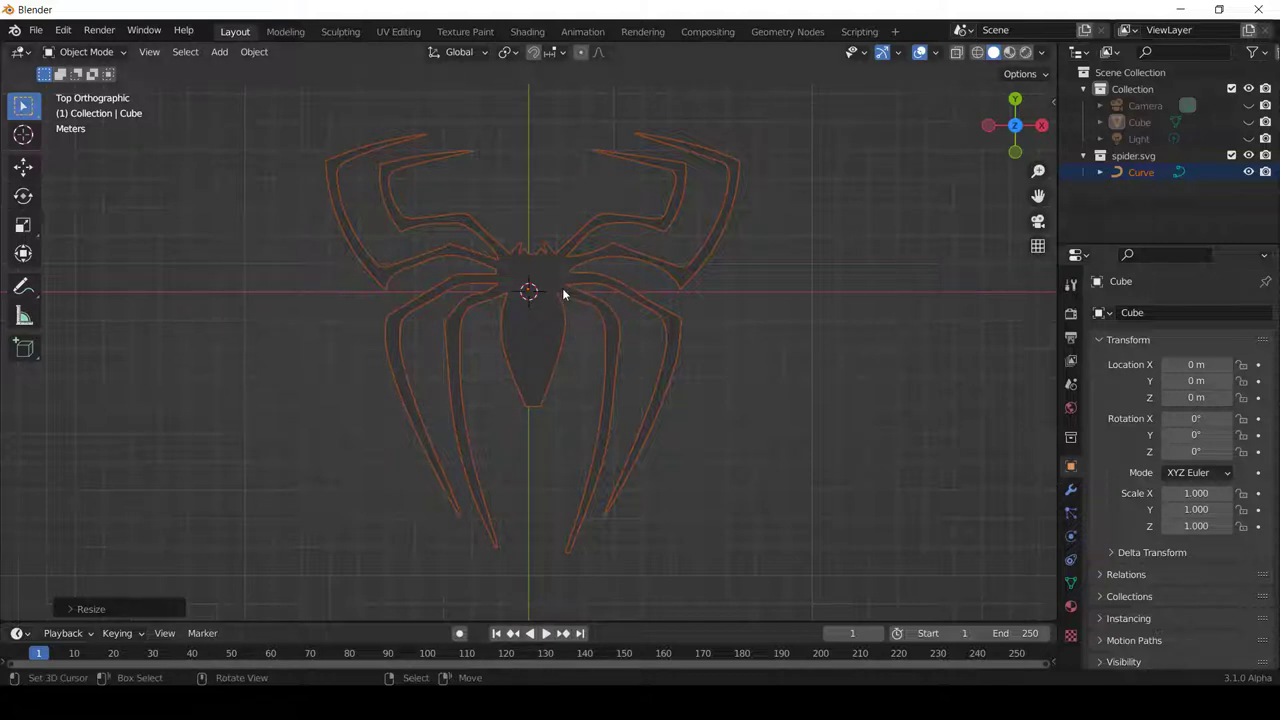
# - Remove the Cube's material slot and the spider Curve's SVGMat material
pyautogui.click(1071, 606)
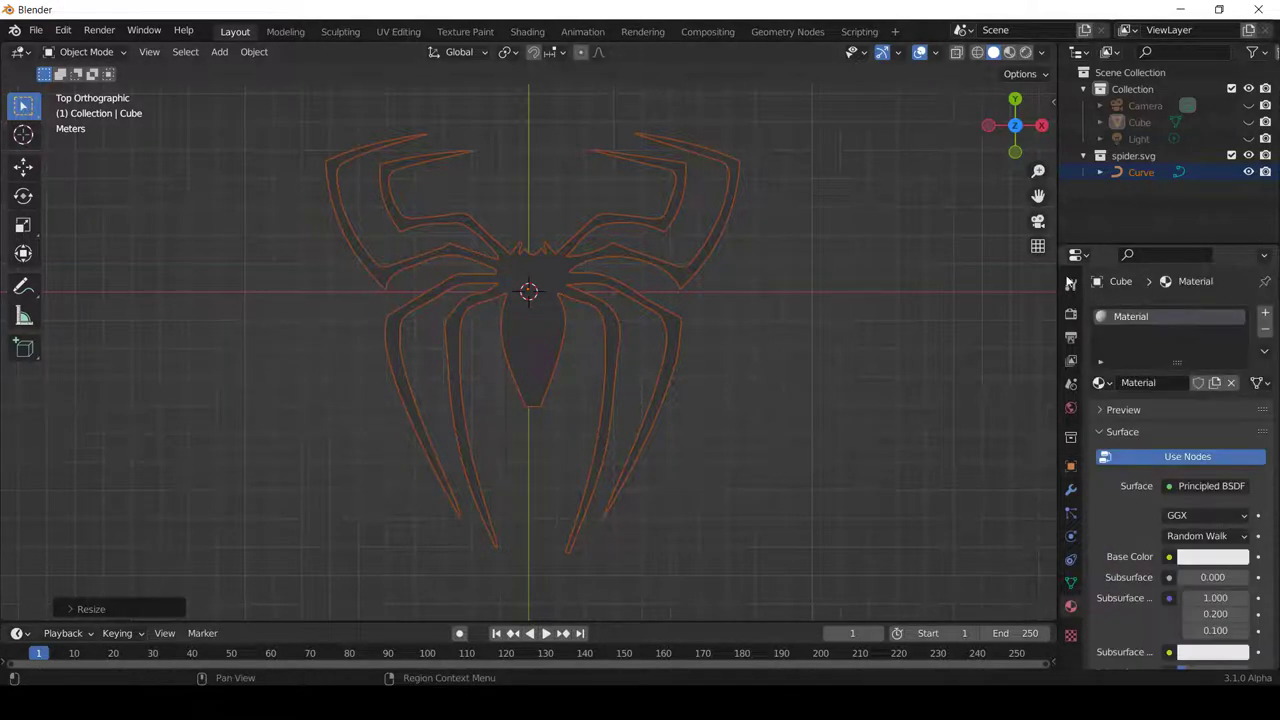
pyautogui.click(1266, 331)
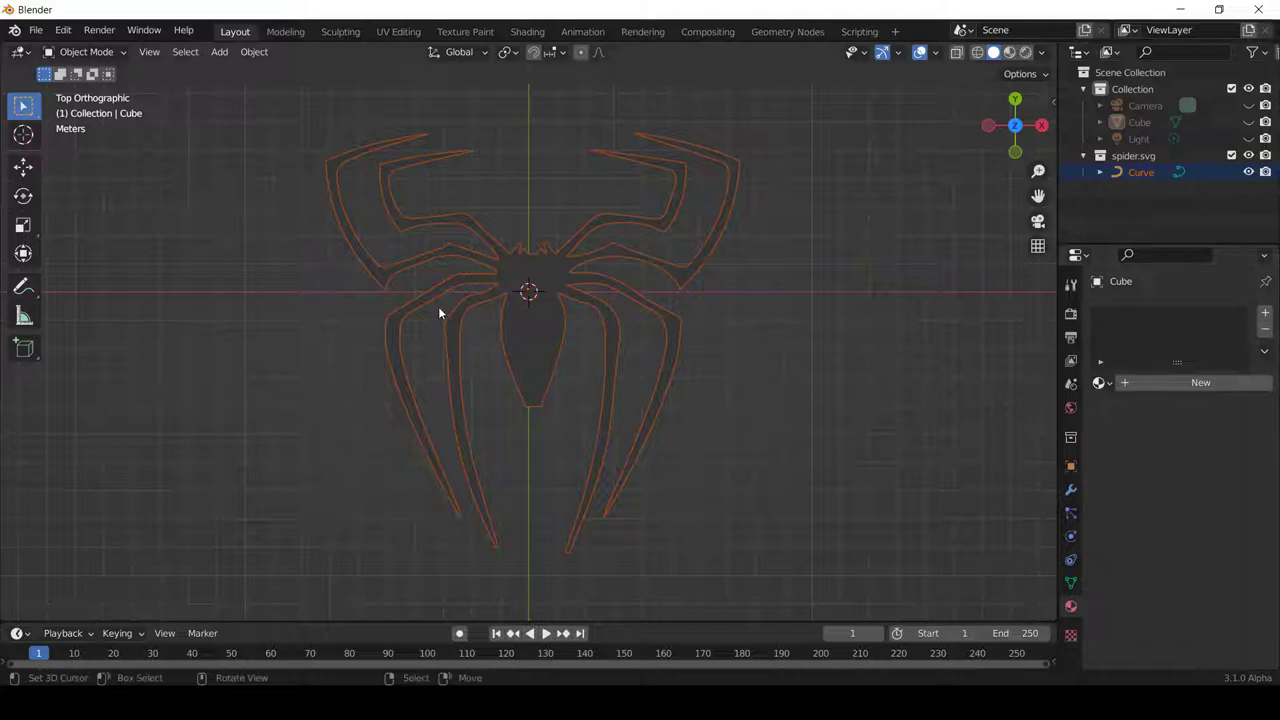
pyautogui.click(537, 312)
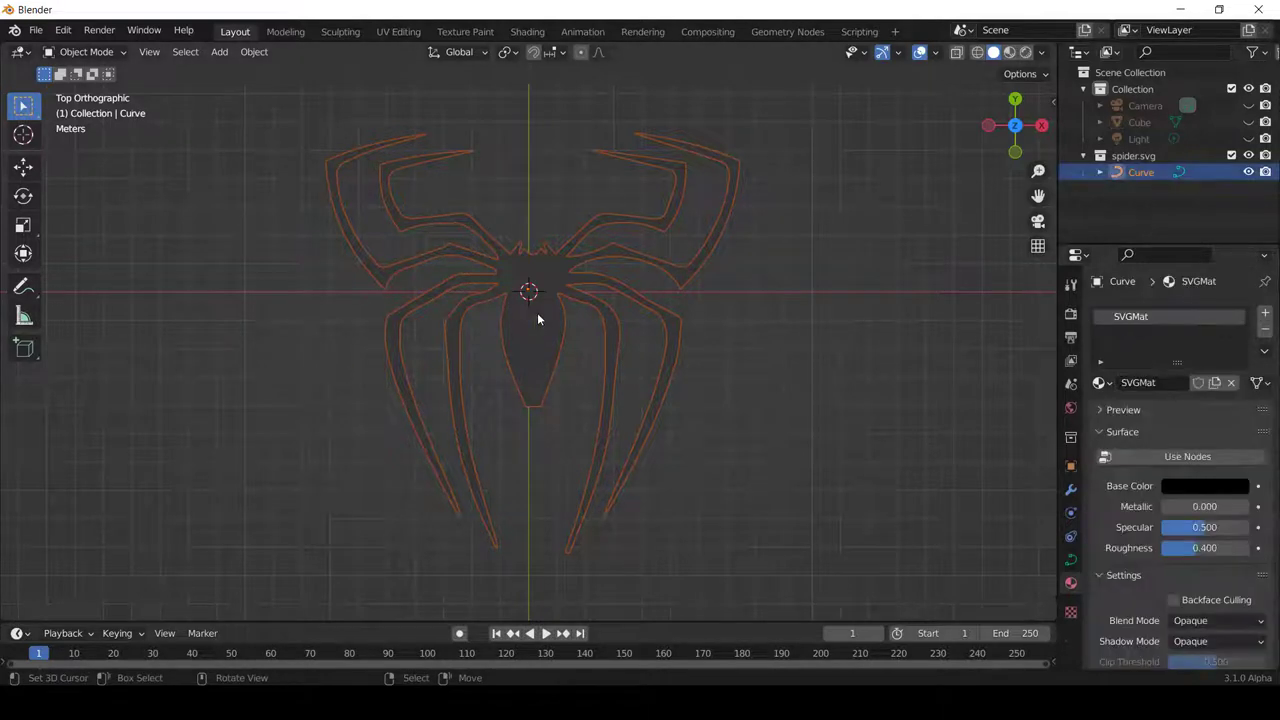
pyautogui.click(1266, 331)
pyautogui.moveTo(503, 315)
pyautogui.mouseDown(button='middle')
pyautogui.moveTo(591, 285)
pyautogui.moveTo(520, 248)
pyautogui.mouseUp(button='middle')
pyautogui.scroll(3, 495, 261)
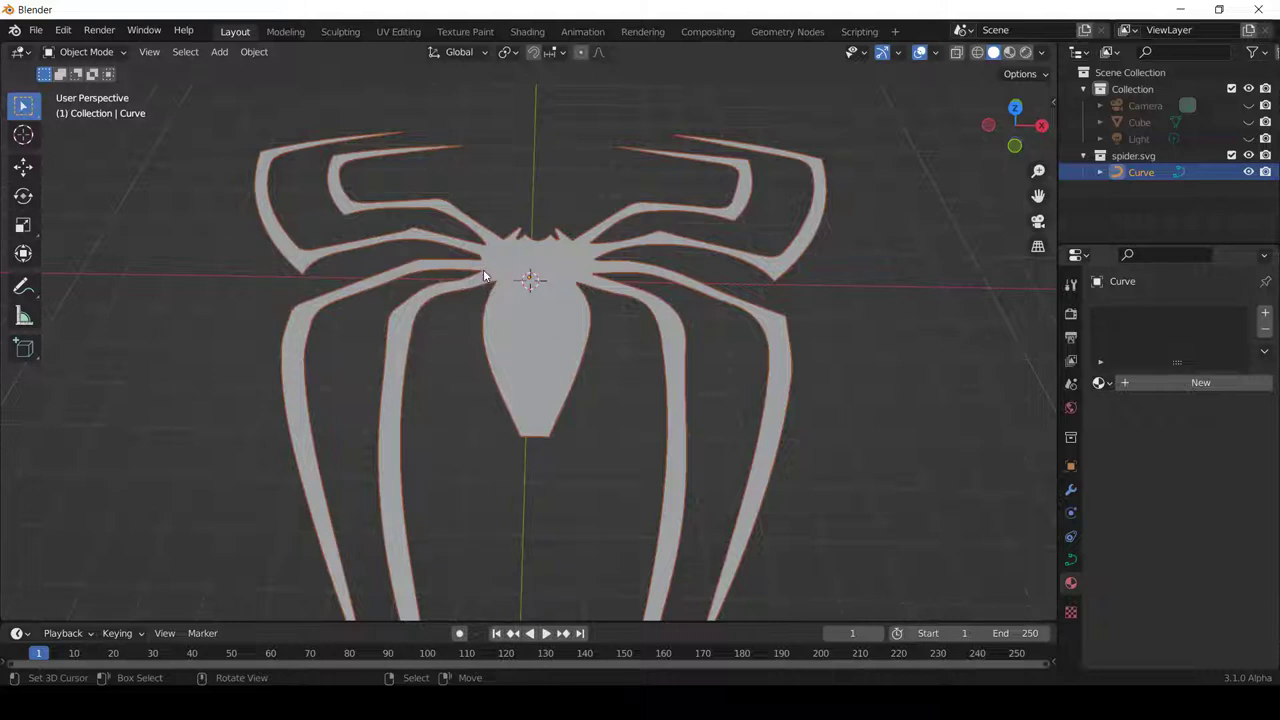
# - Inspect the spider curve's control points in Edit Mode, then return to Object Mode
pyautogui.press('Tab')
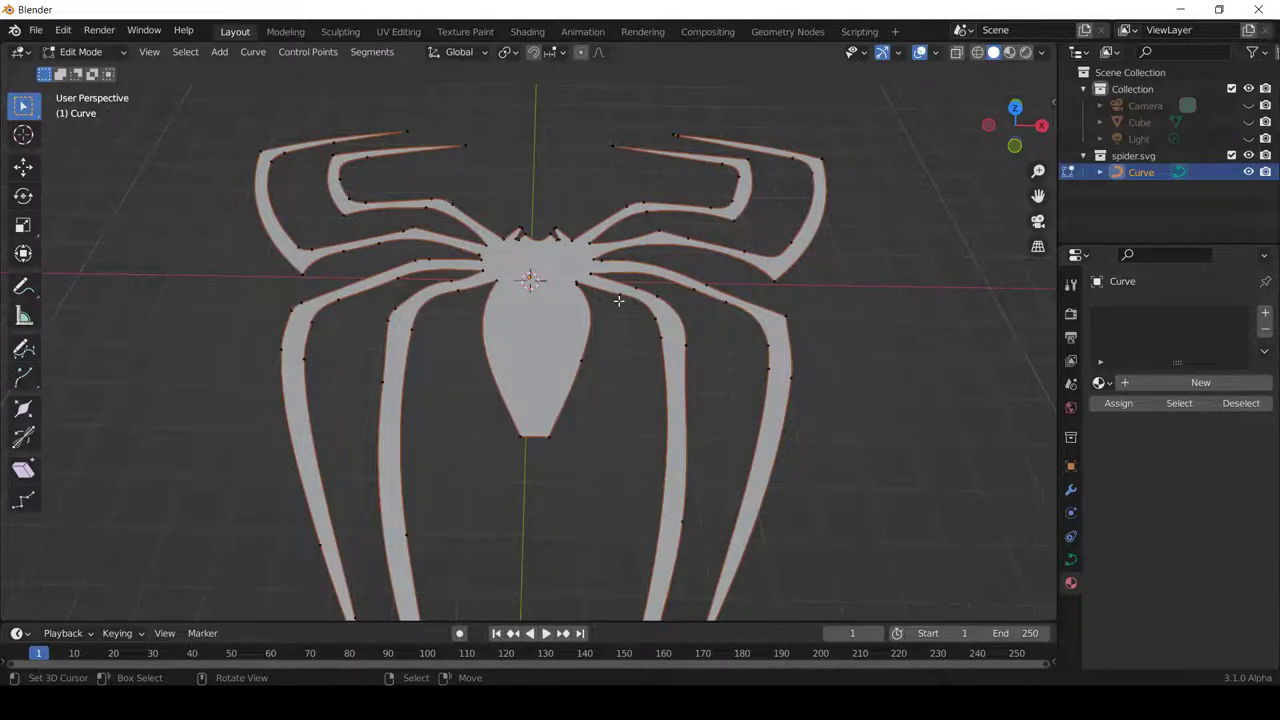
pyautogui.moveTo(736, 364); pyautogui.dragTo(677, 343, button='middle')
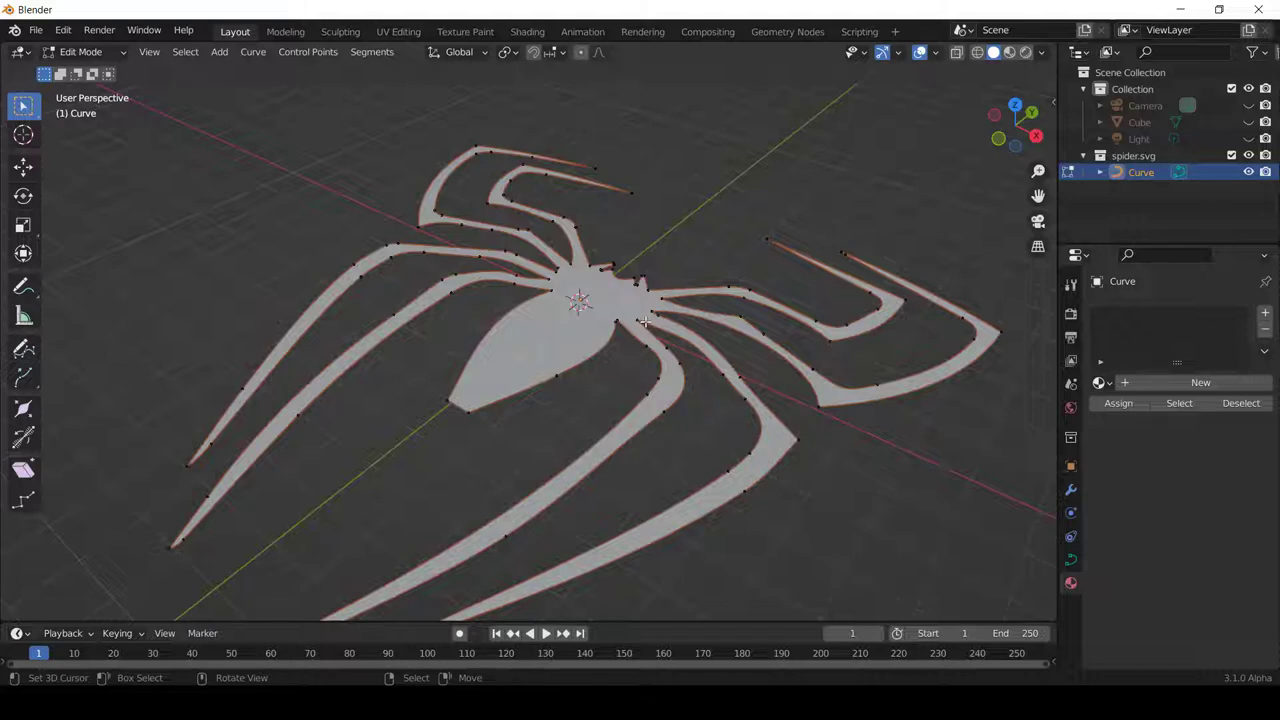
pyautogui.press('Tab')
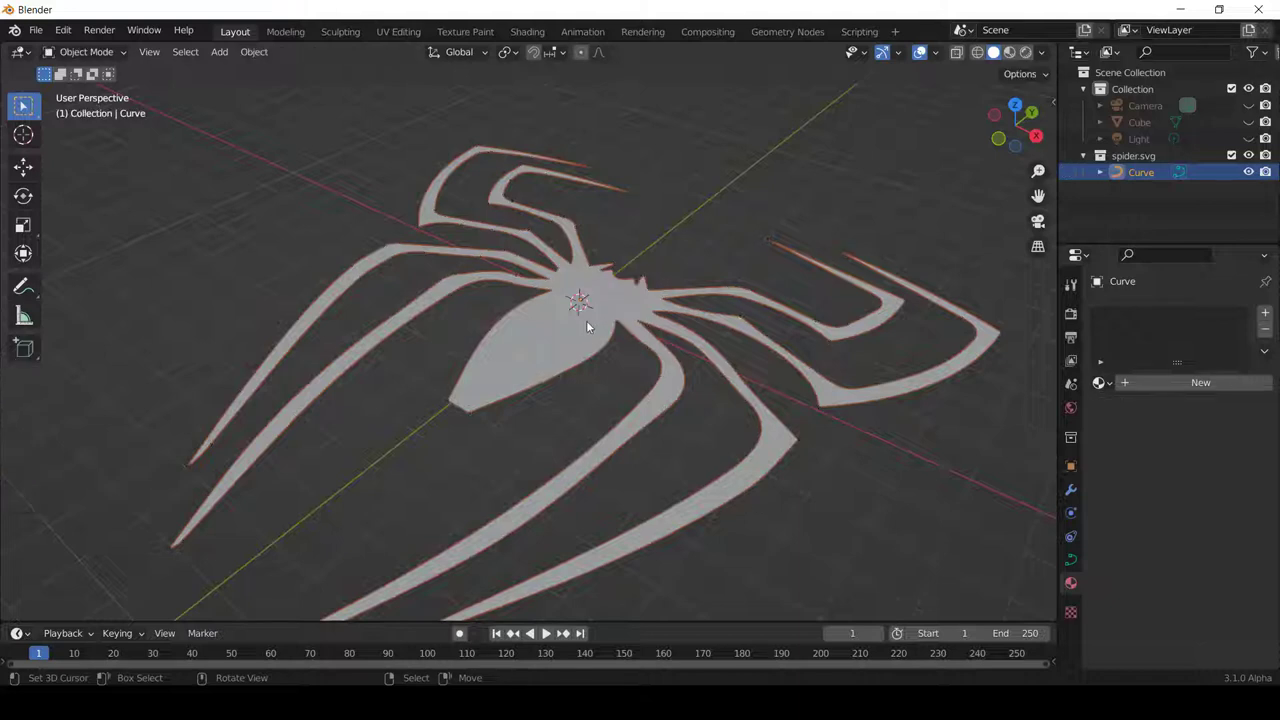
pyautogui.moveTo(585, 317)
pyautogui.mouseDown(button='middle')
pyautogui.moveTo(645, 326)
pyautogui.moveTo(677, 358)
pyautogui.mouseUp(button='middle')
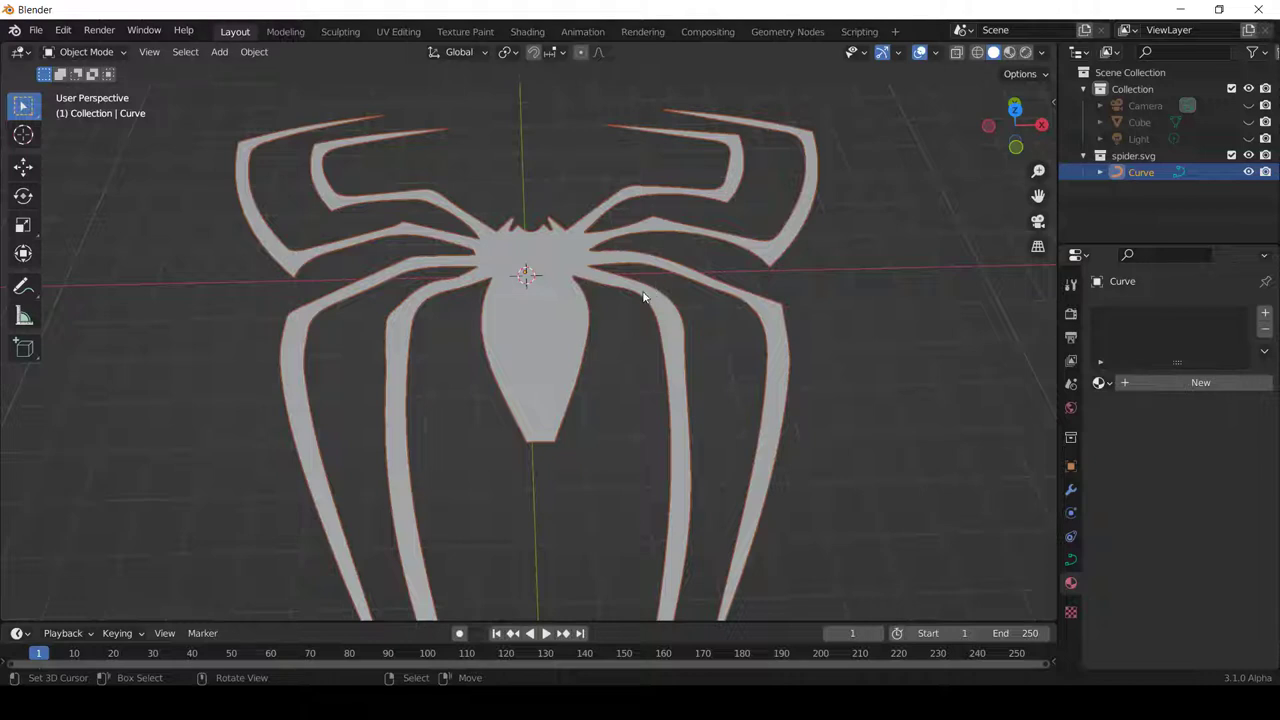
pyautogui.click(250, 52)
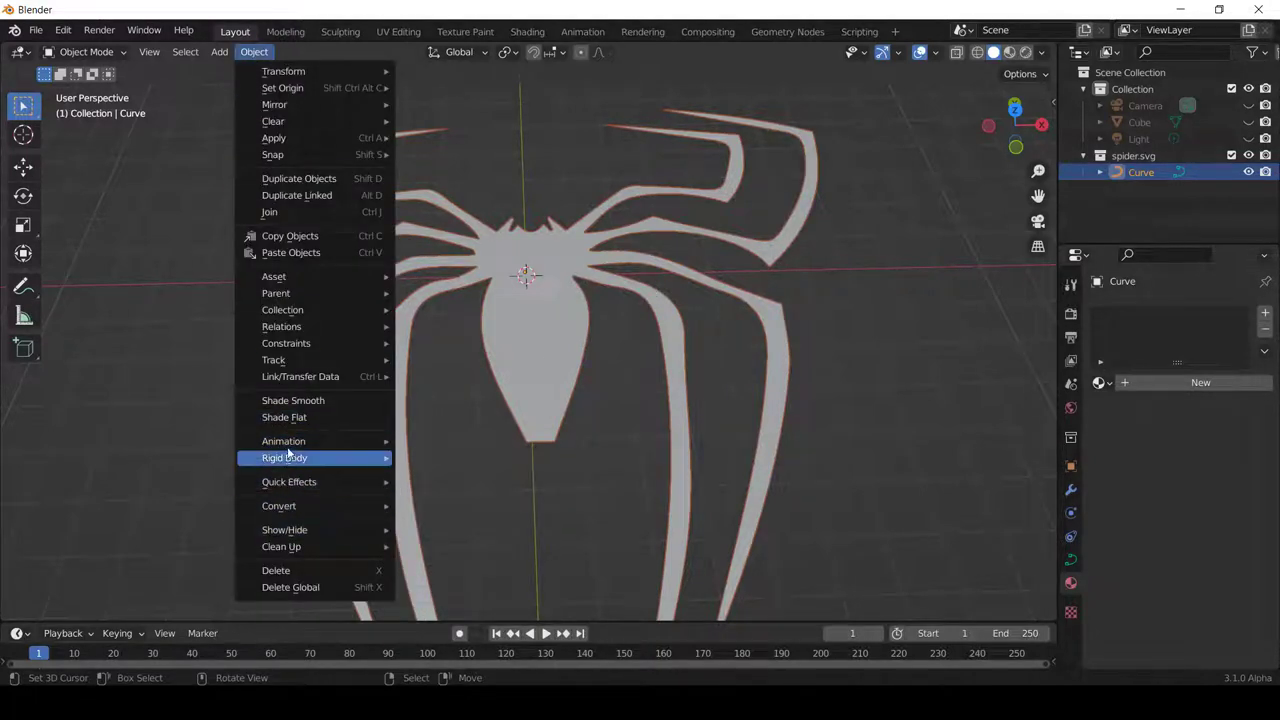
pyautogui.moveTo(279, 506)
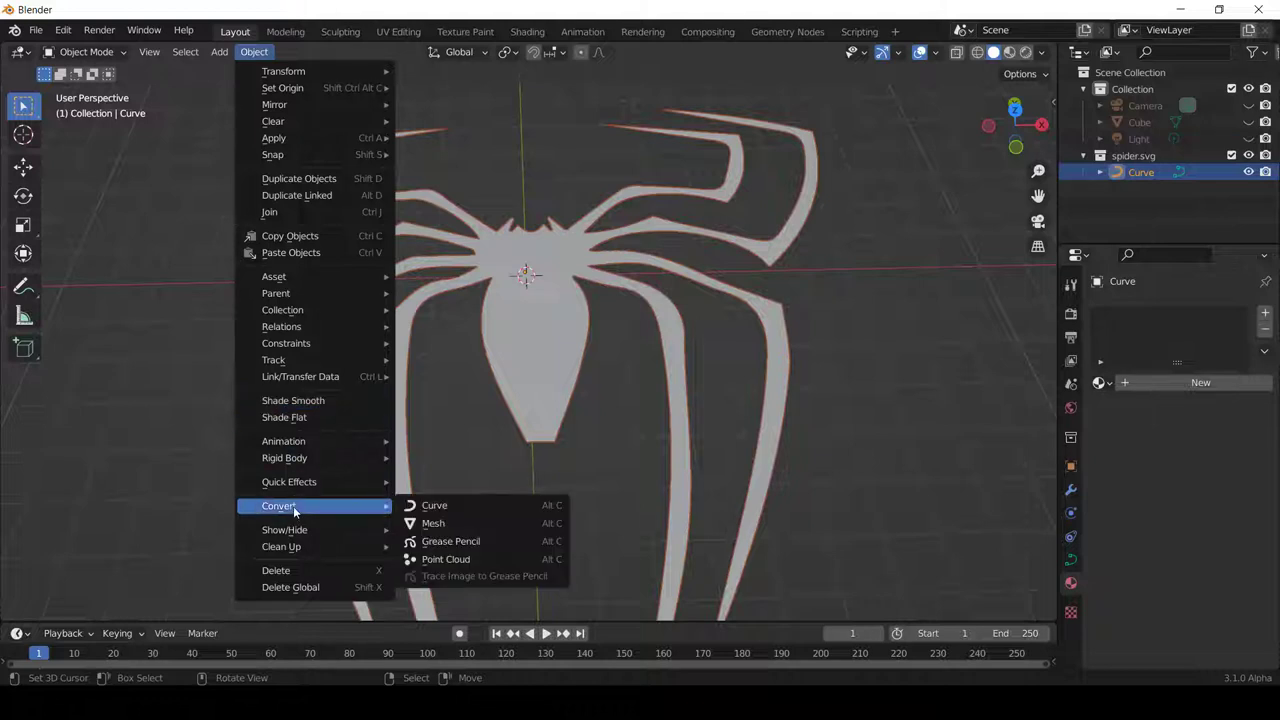
# - Convert the spider curve to a mesh and enter Edit Mode
pyautogui.click(453, 522)
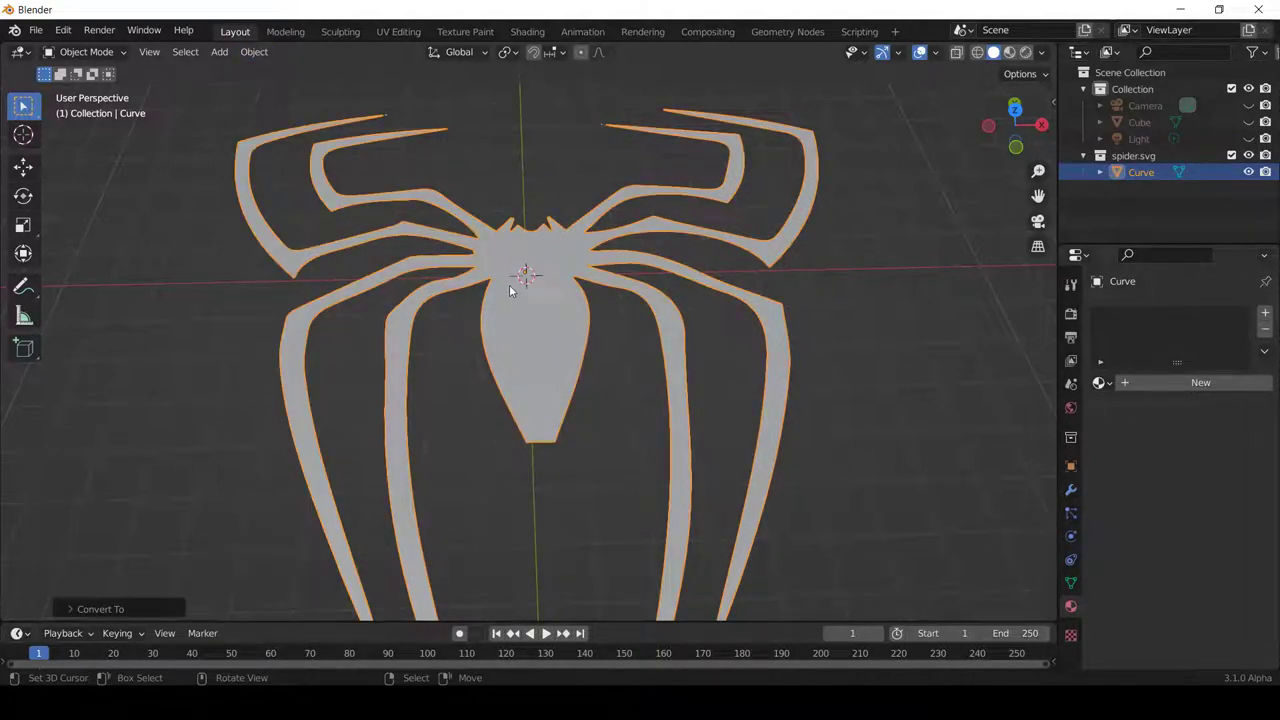
pyautogui.press('Tab')
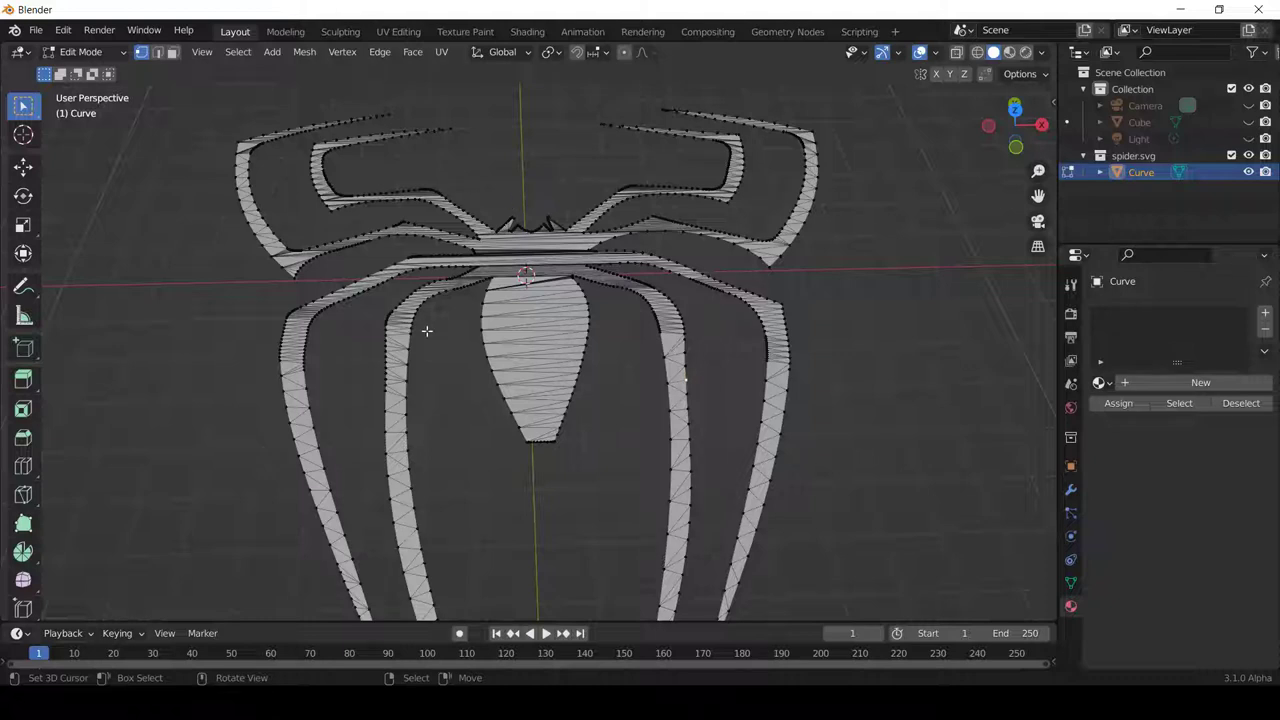
# - Select several edge loops on the spider's legs and body to inspect the mesh
pyautogui.keyDown('alt'); pyautogui.click(660, 330); pyautogui.keyUp('alt')
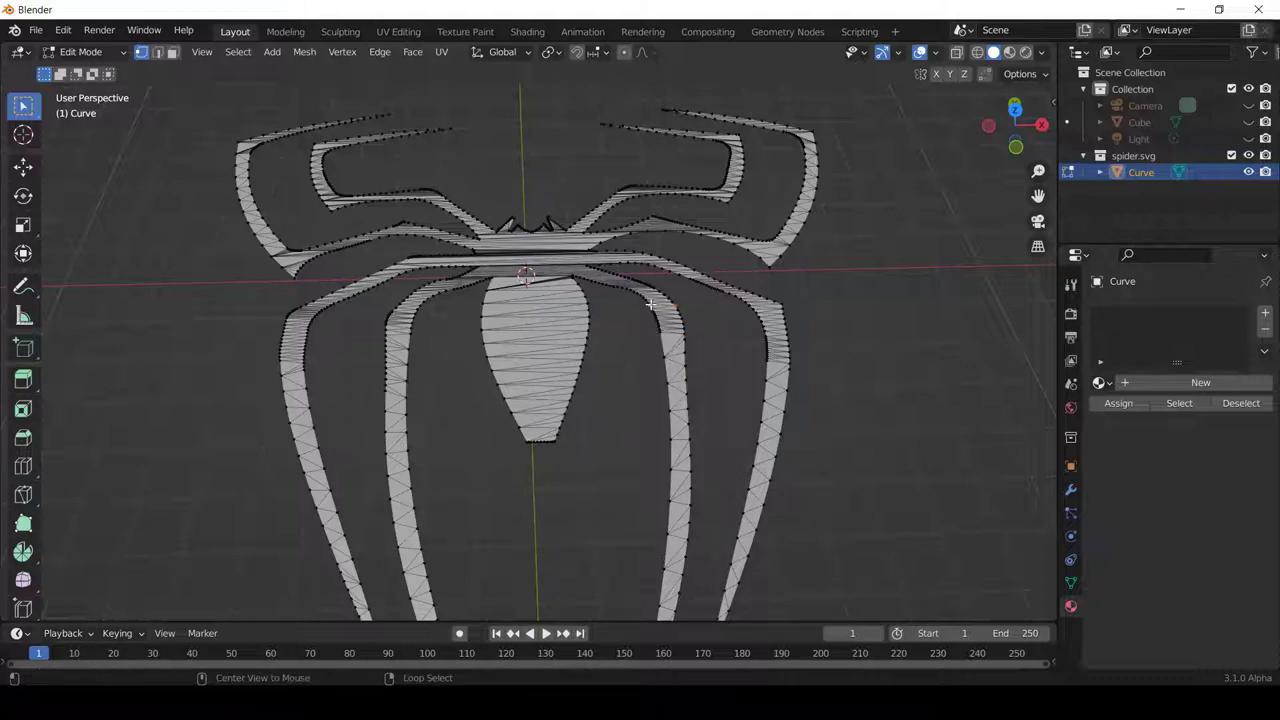
pyautogui.keyDown('alt'); pyautogui.click(613, 287); pyautogui.keyUp('alt')
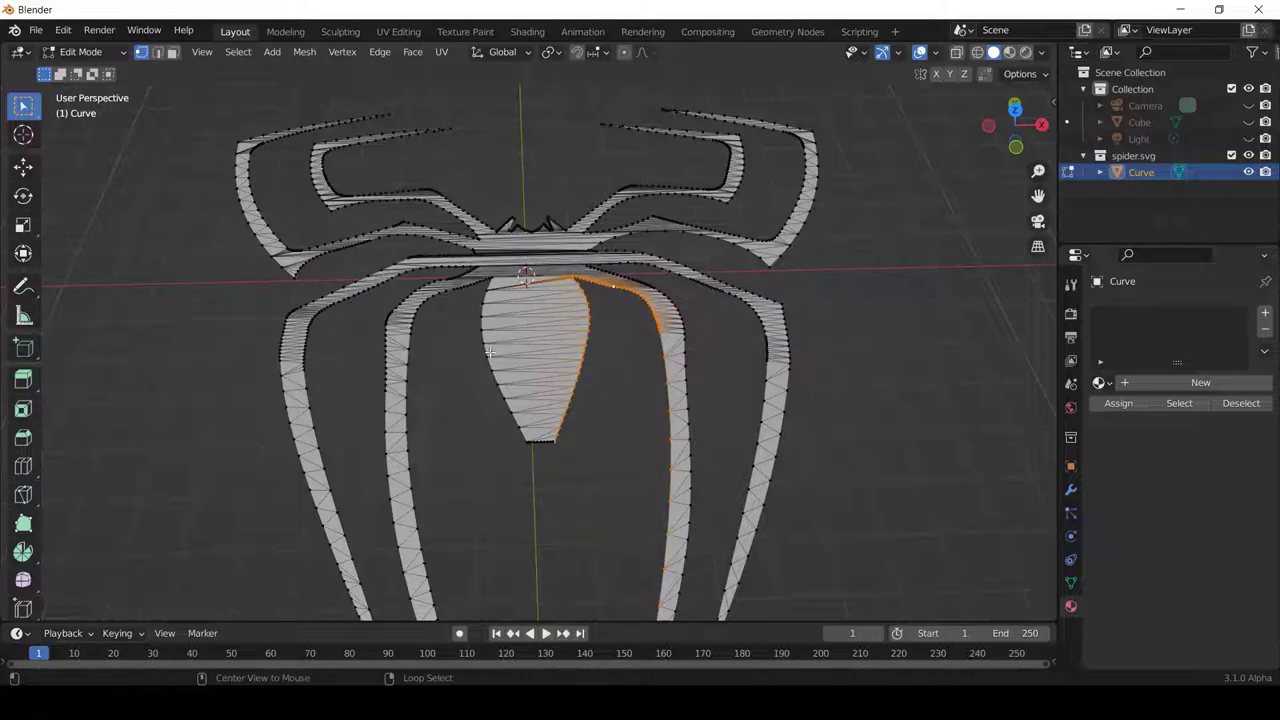
pyautogui.keyDown('alt'); pyautogui.click(550, 280); pyautogui.keyUp('alt')
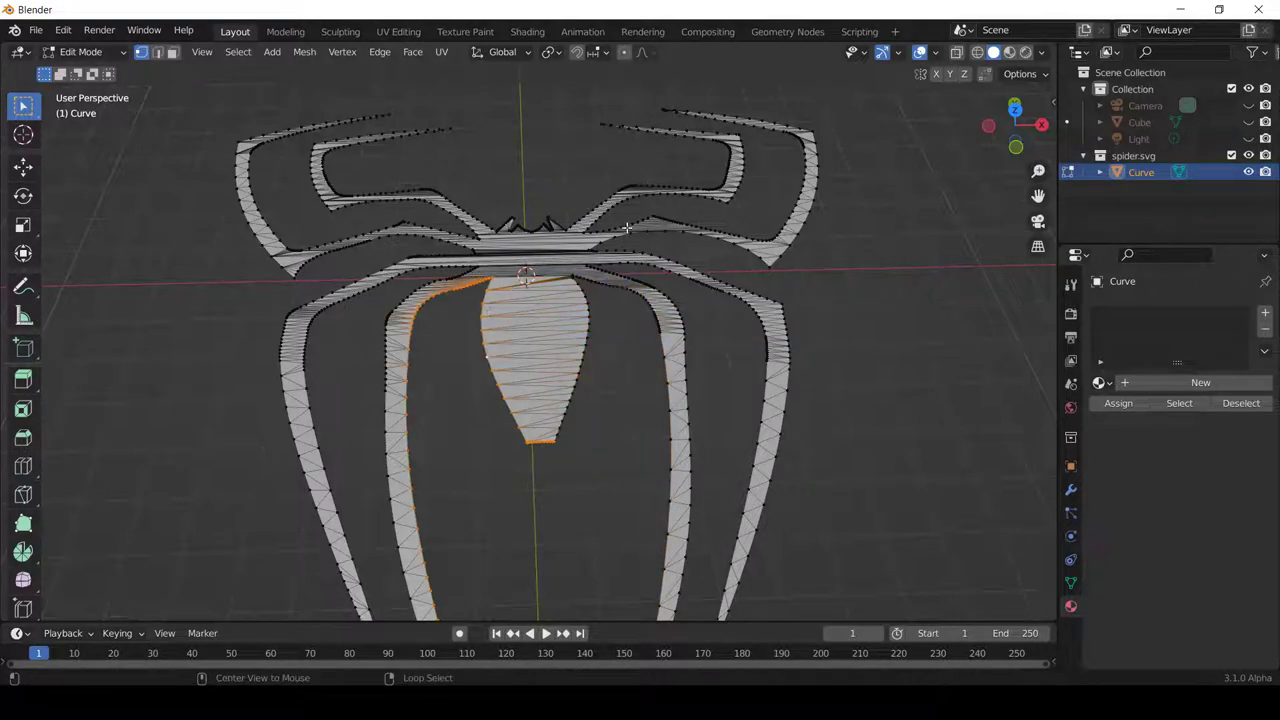
pyautogui.keyDown('alt'); pyautogui.click(723, 233); pyautogui.keyUp('alt')
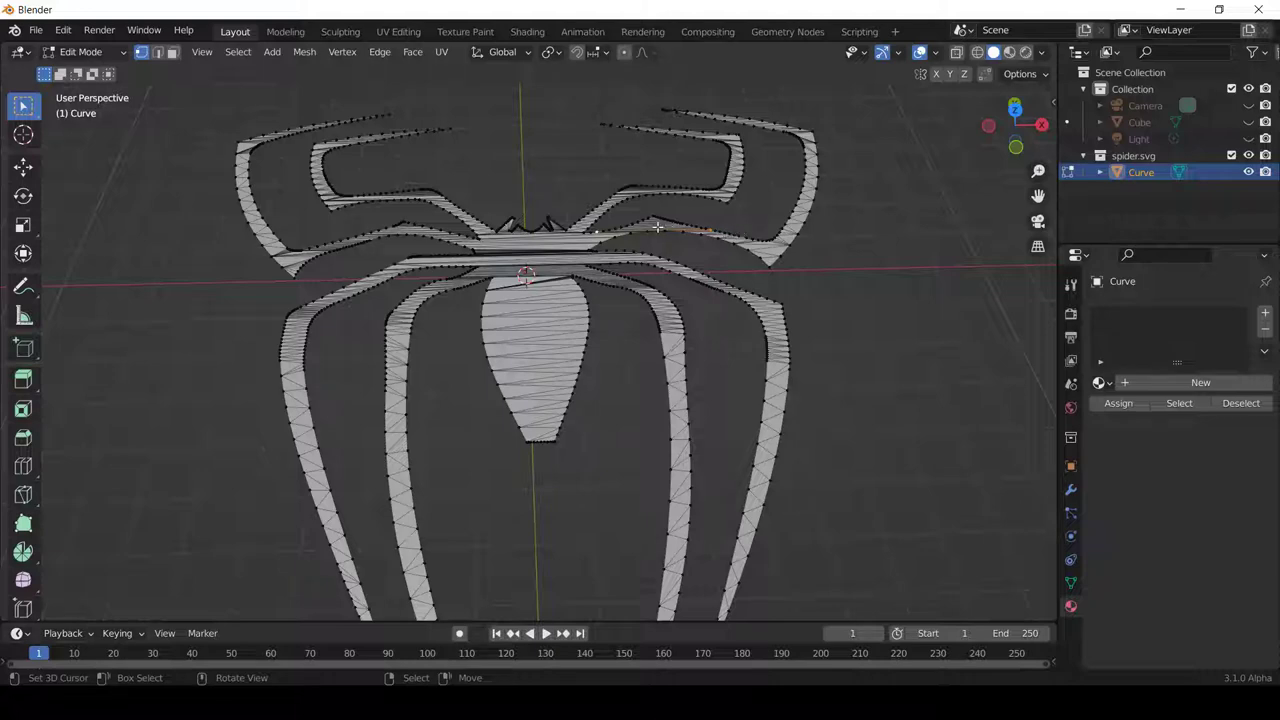
pyautogui.scroll(-1, 640, 232)
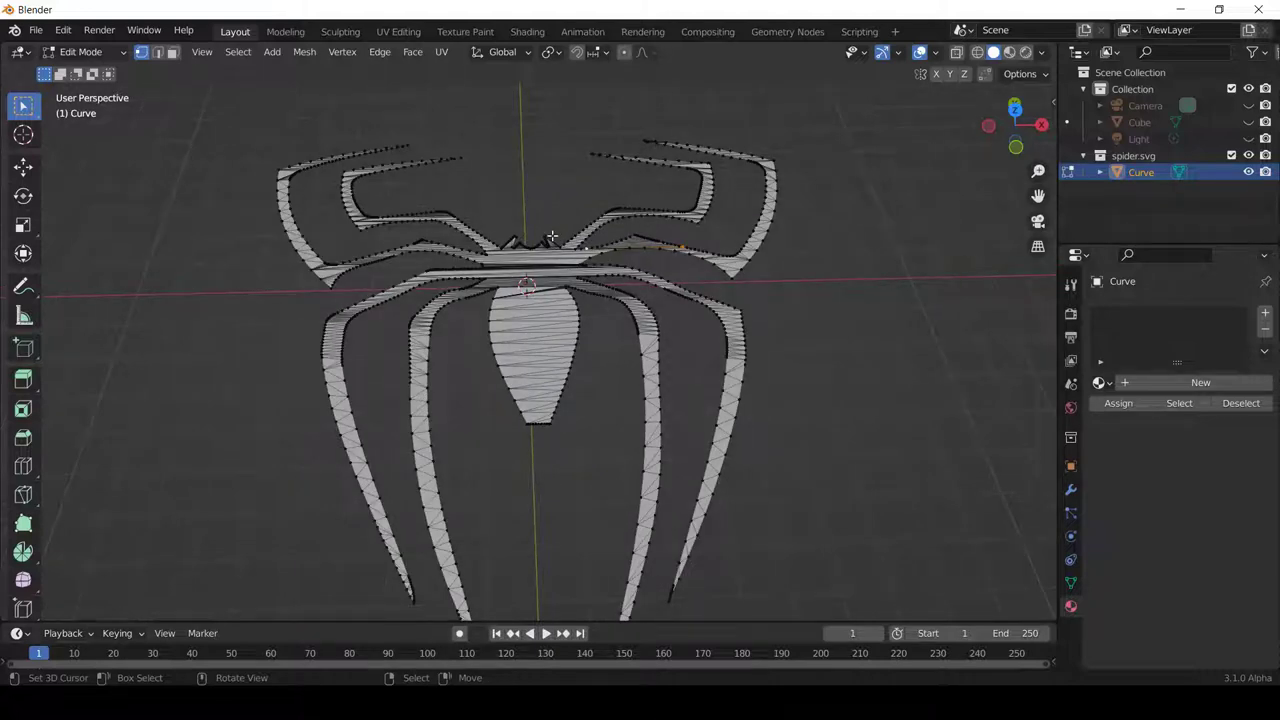
# - Select the whole spider mesh and dissolve its triangles into clean faces
pyautogui.press('a')
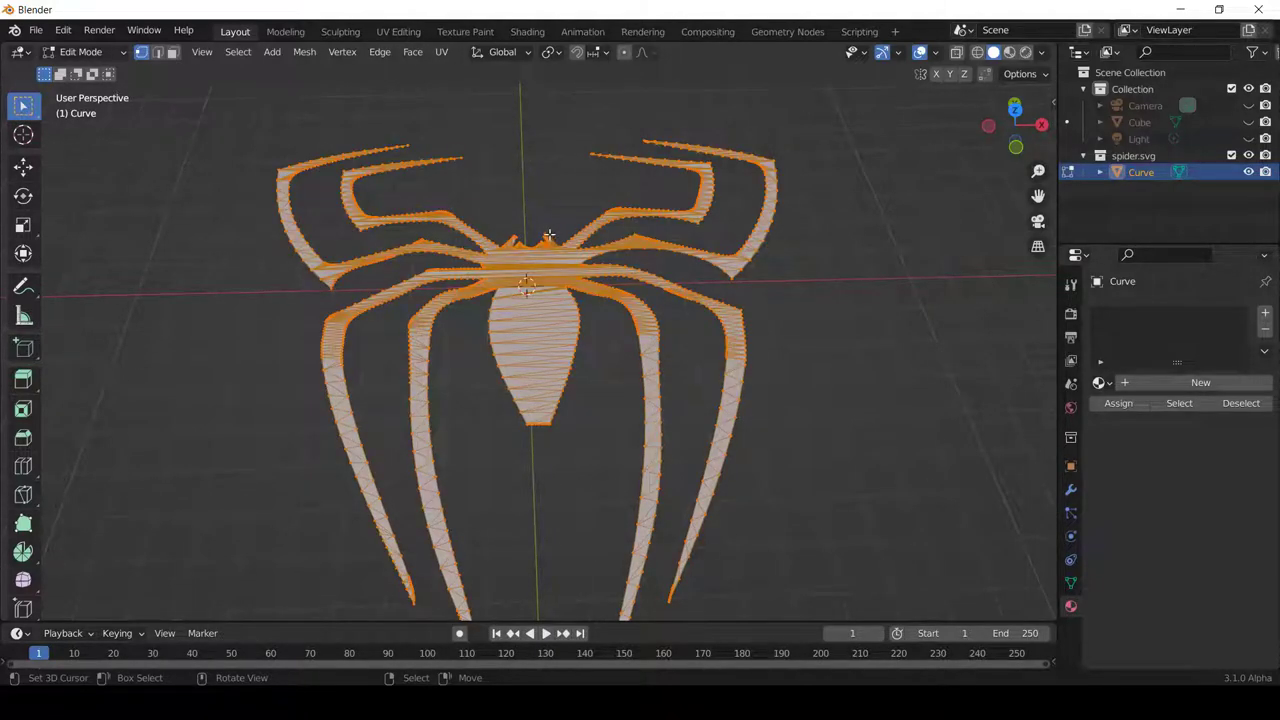
pyautogui.scroll(-2, 549, 238)
pyautogui.press('x')
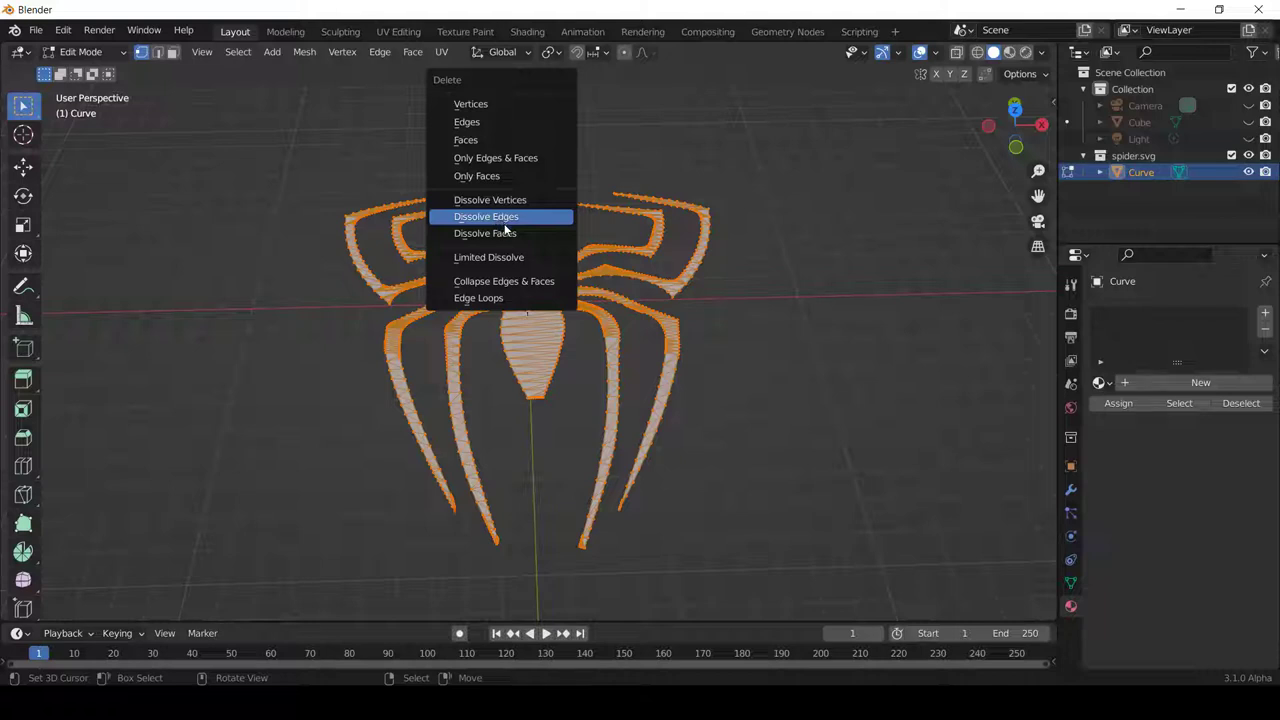
pyautogui.click(507, 233)
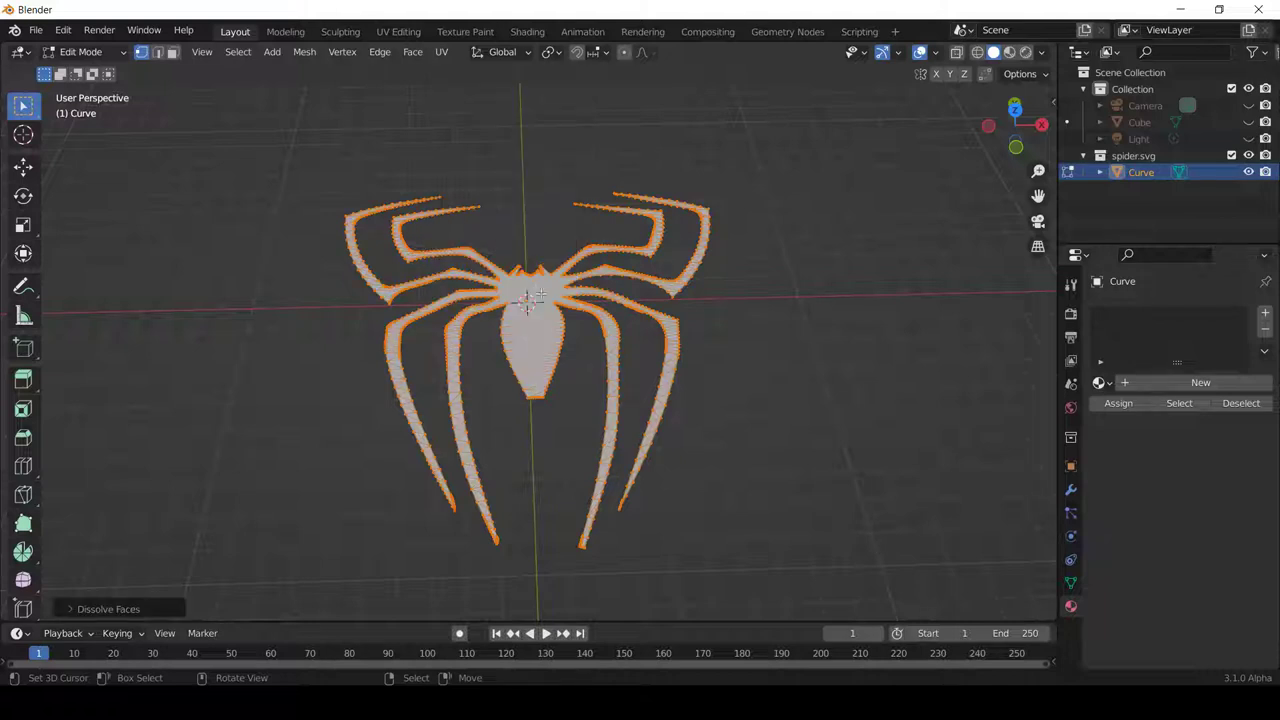
pyautogui.scroll(3, 634, 318)
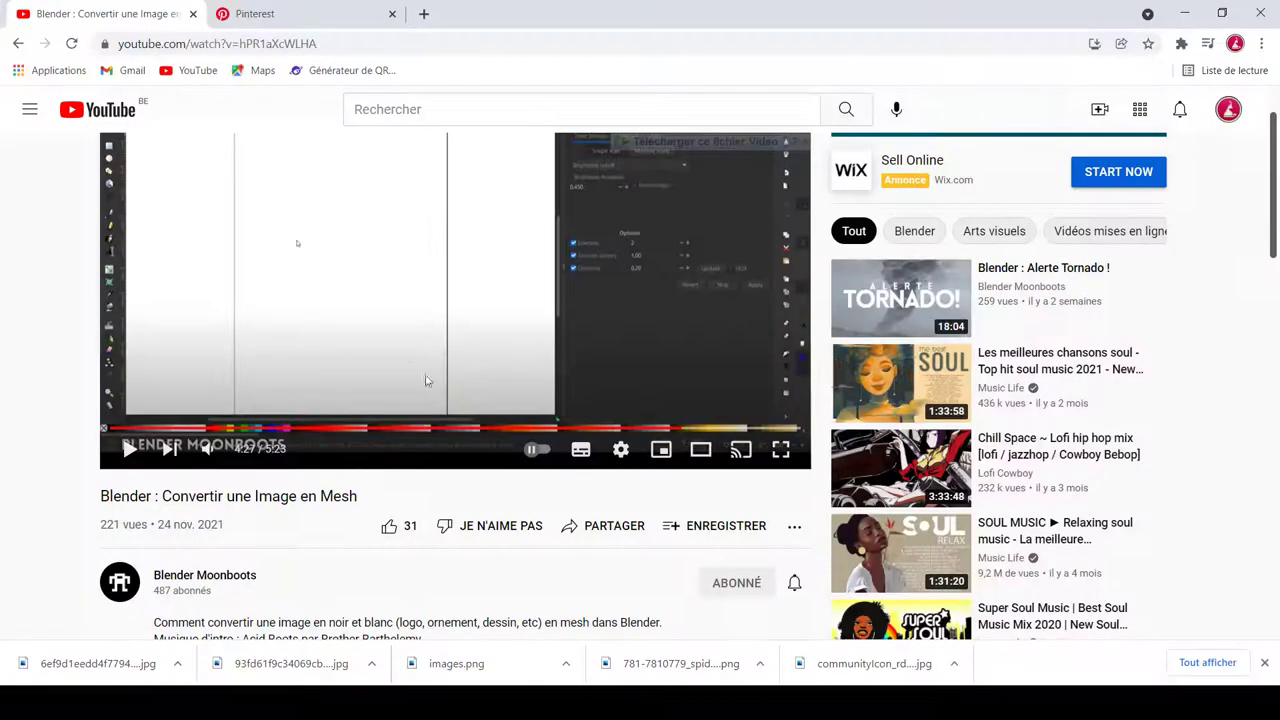
# - Scrub the tutorial's progress bar between 2:21 and 3:52, settling at 3:30
pyautogui.click(413, 429)
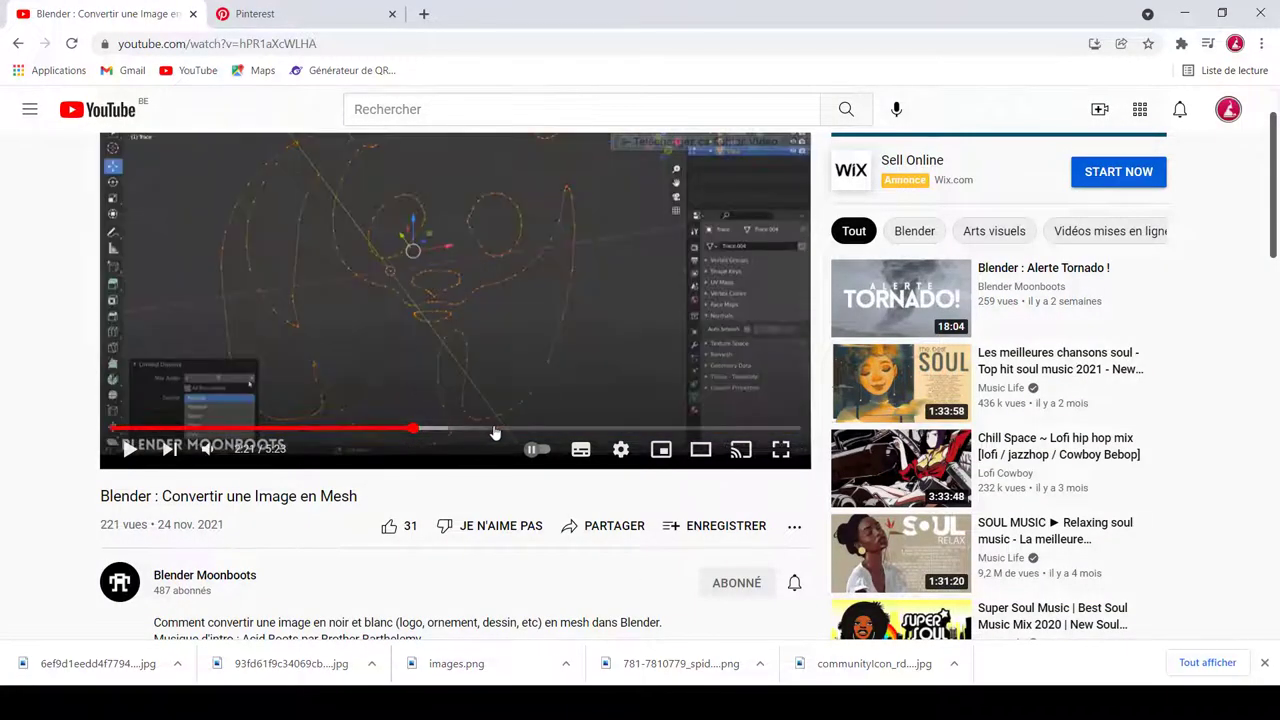
pyautogui.click(494, 429)
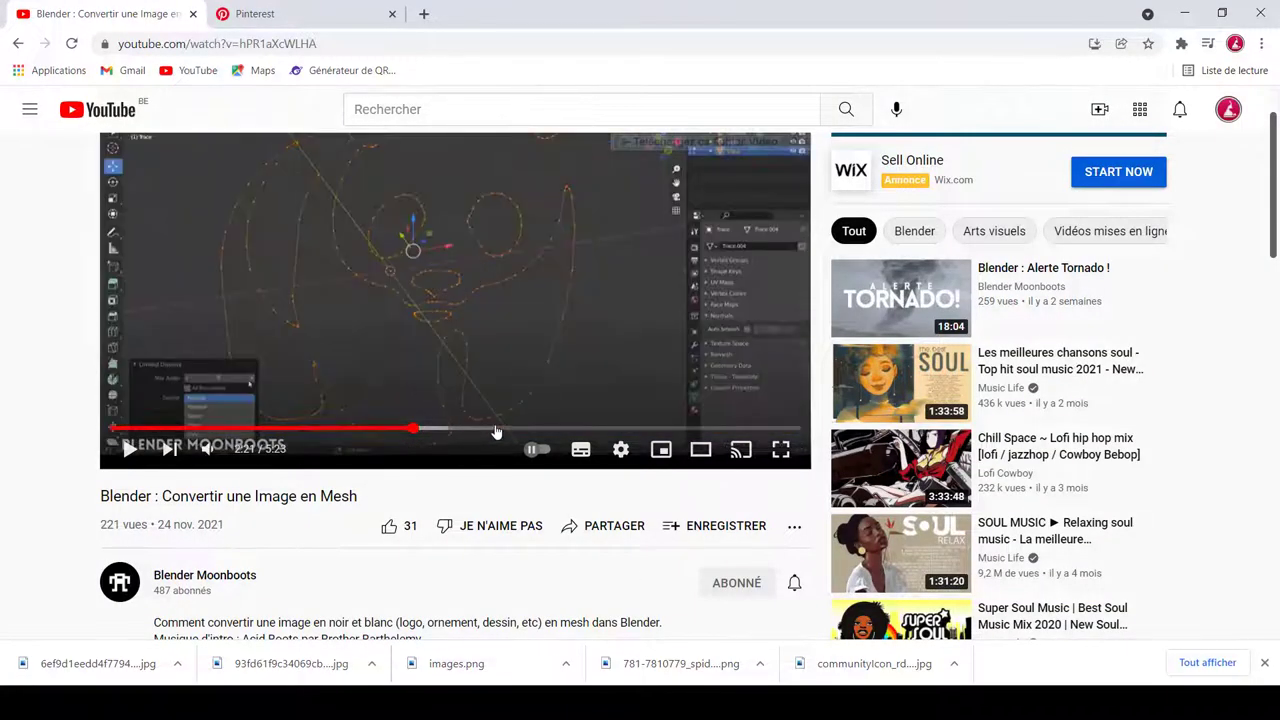
pyautogui.click(566, 429)
pyautogui.click(608, 429)
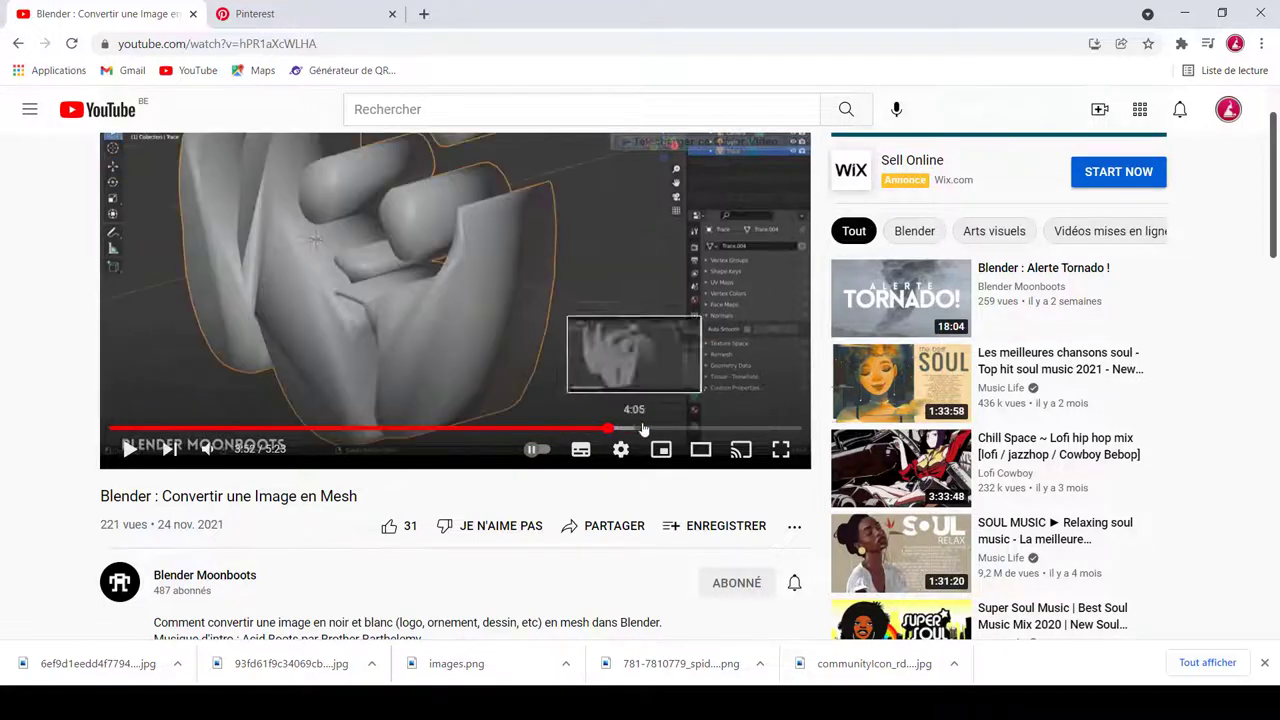
pyautogui.click(630, 429)
pyautogui.click(592, 429)
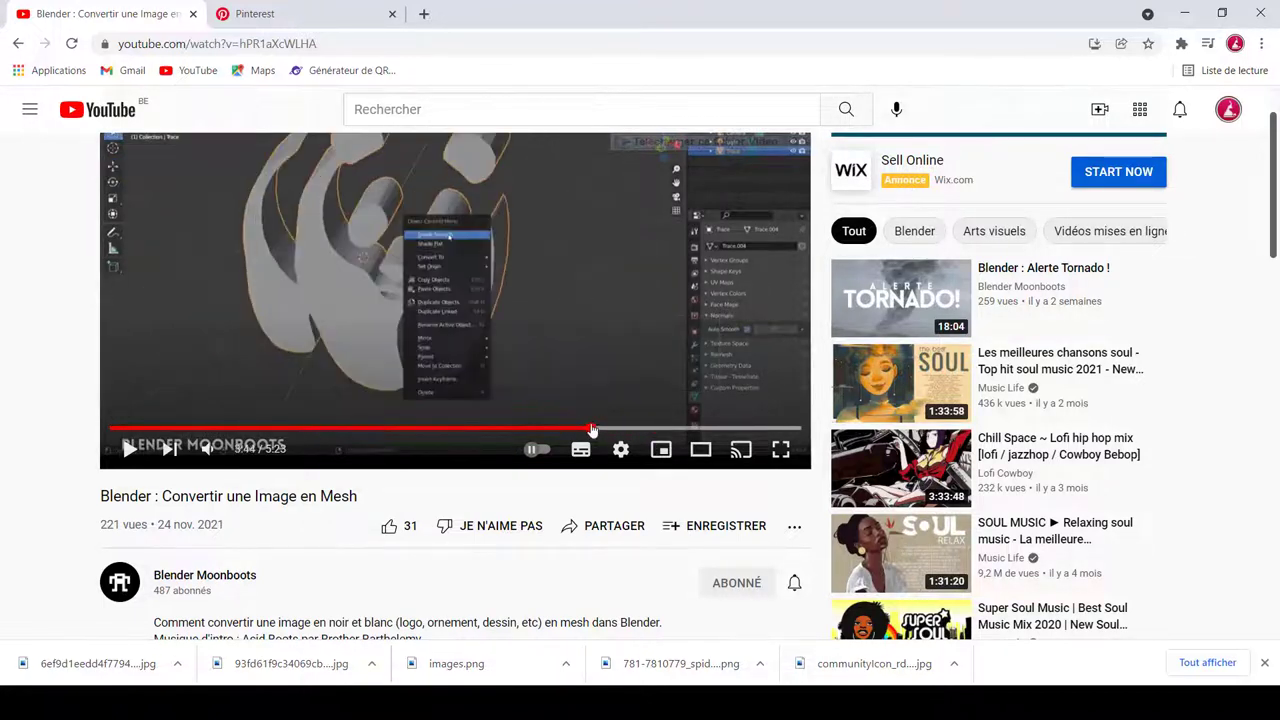
pyautogui.click(558, 429)
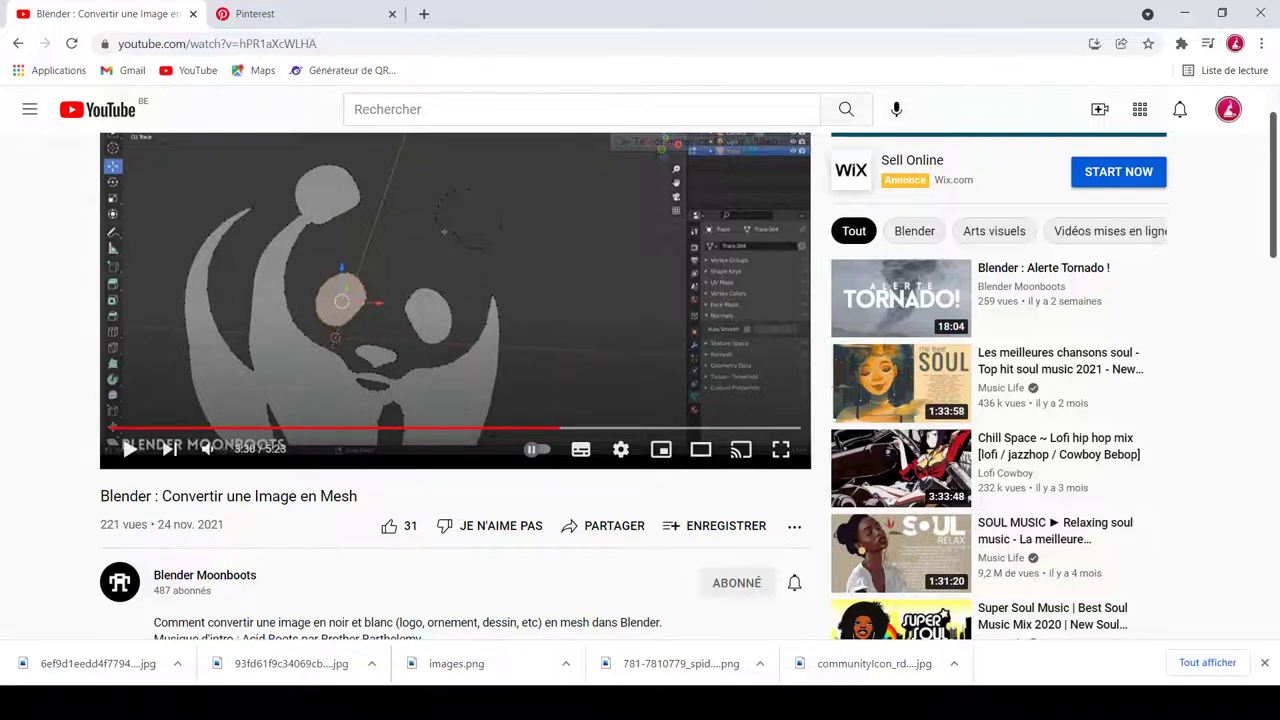
pyautogui.hotkey('alt', 'Tab')
pyautogui.moveTo(540, 300); pyautogui.dragTo(540, 268, button='middle')
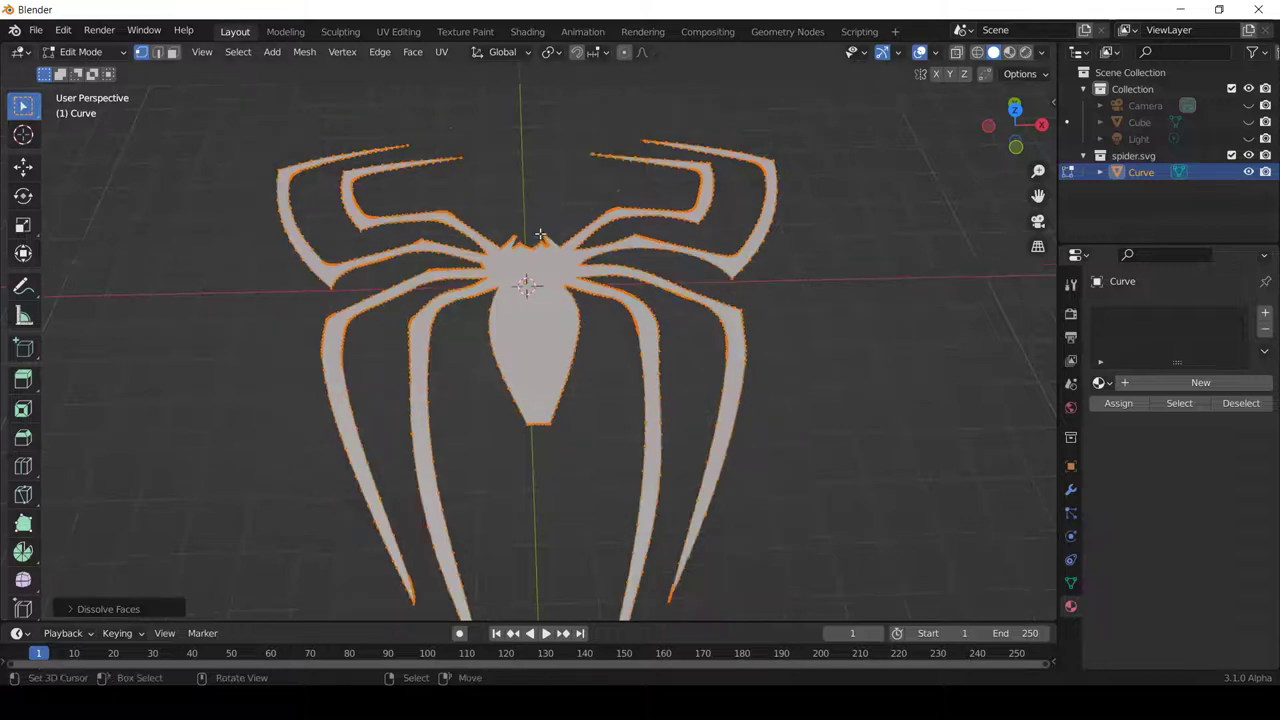
pyautogui.hotkey('ctrl', 'e')
pyautogui.hotkey('alt', 'a')
pyautogui.moveTo(772, 287); pyautogui.dragTo(690, 255, button='middle')
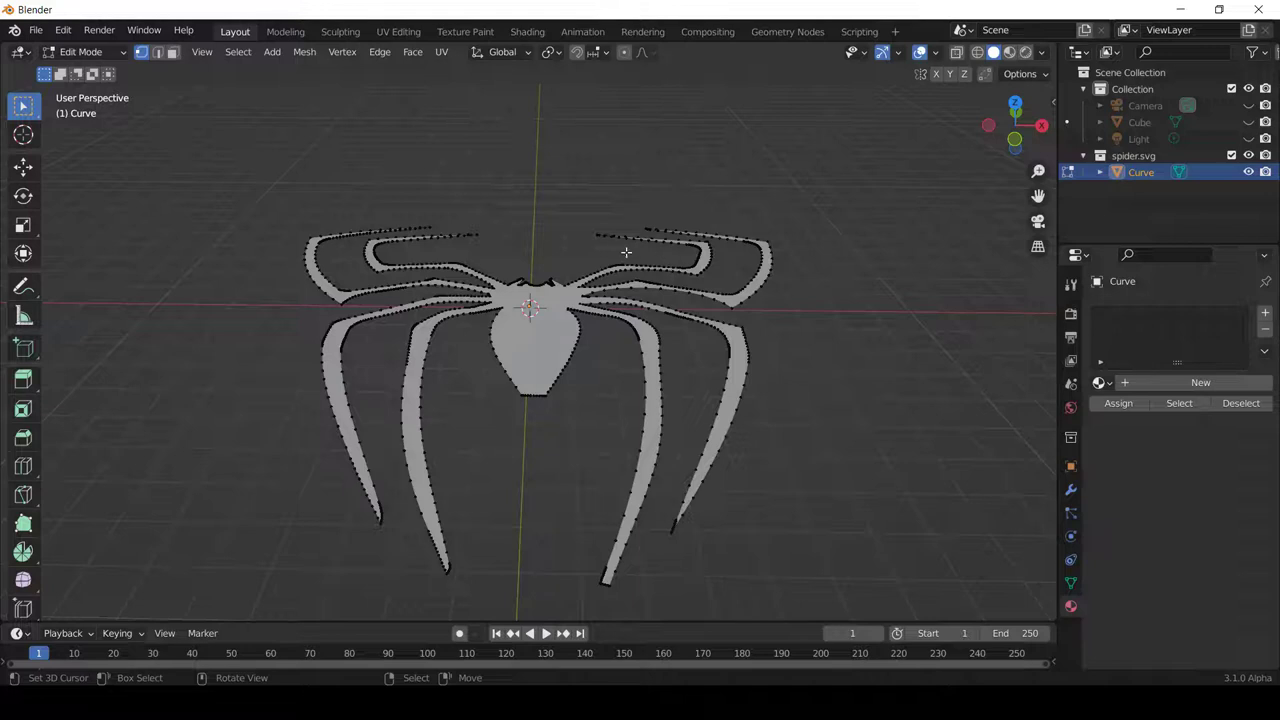
pyautogui.moveTo(608, 245)
pyautogui.mouseDown(button='middle')
pyautogui.moveTo(607, 296)
pyautogui.moveTo(626, 300)
pyautogui.mouseUp(button='middle')
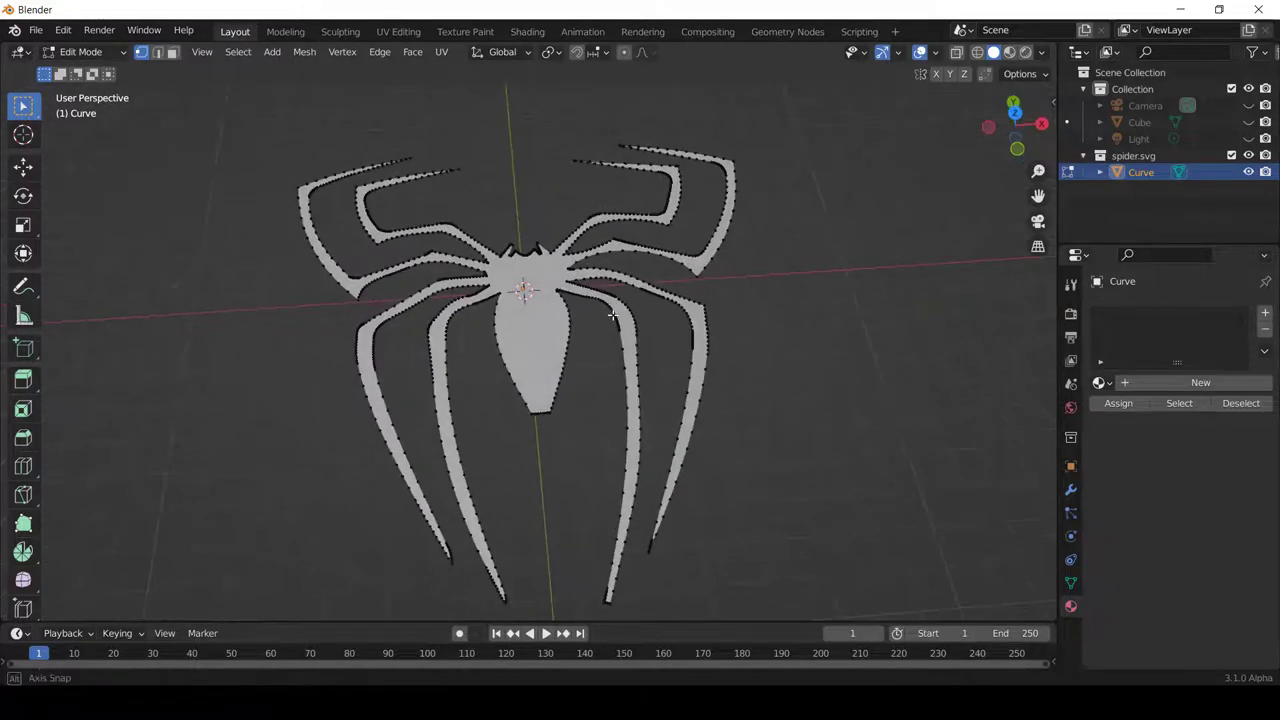